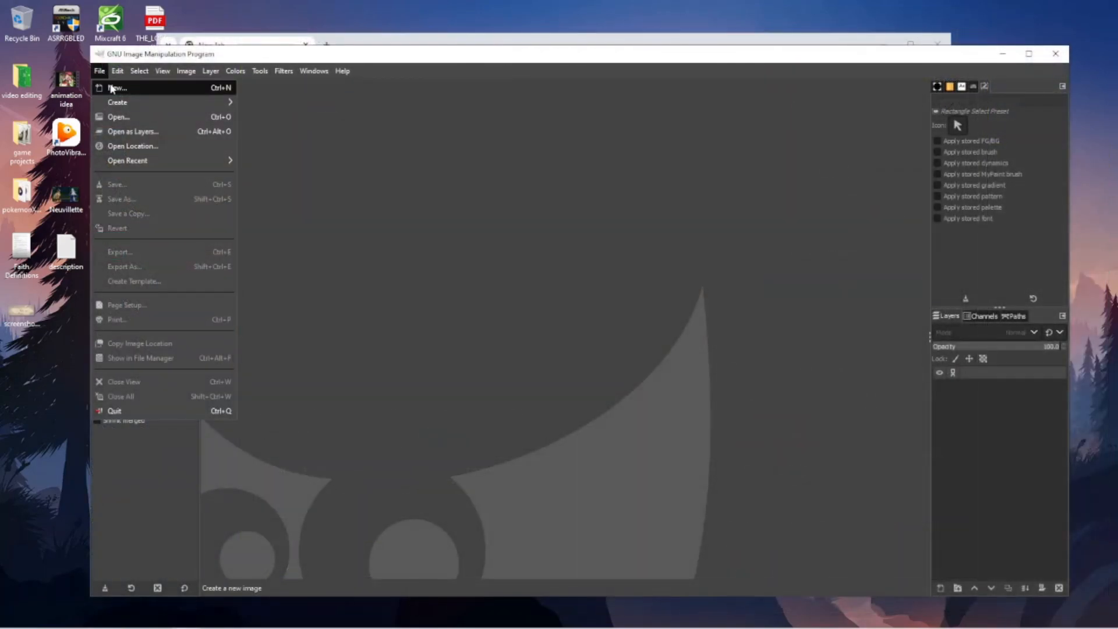
# Create a new 1920 × 1080 px image and set its canvas size to 1280 × 720 px
pyautogui.click(114, 86)
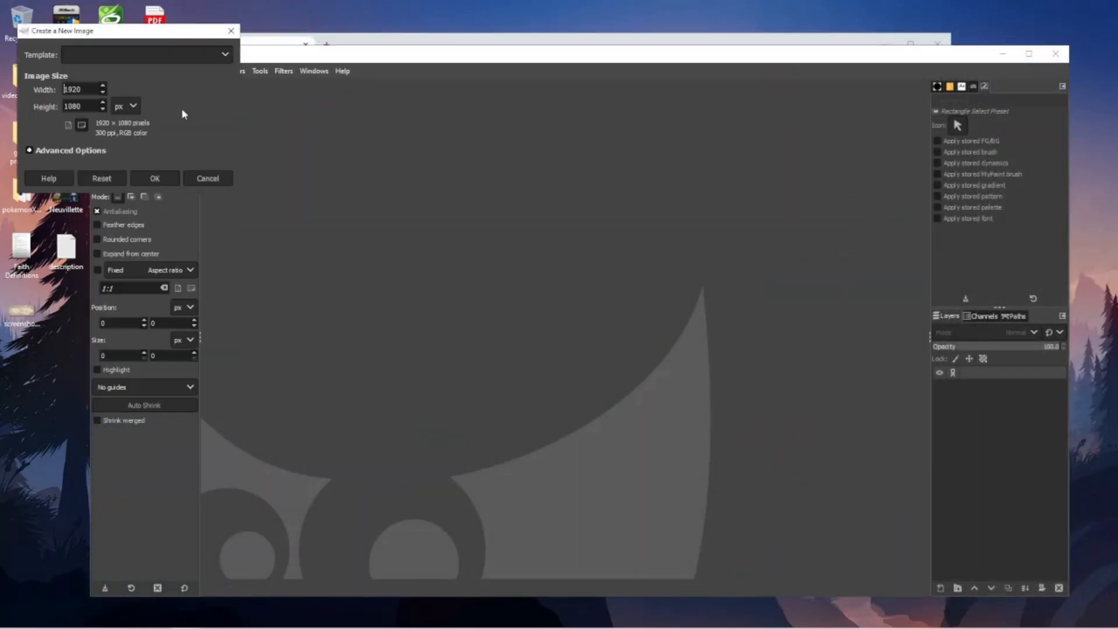
pyautogui.click(175, 179)
pyautogui.click(210, 70)
pyautogui.moveTo(185, 70)
pyautogui.click(198, 182)
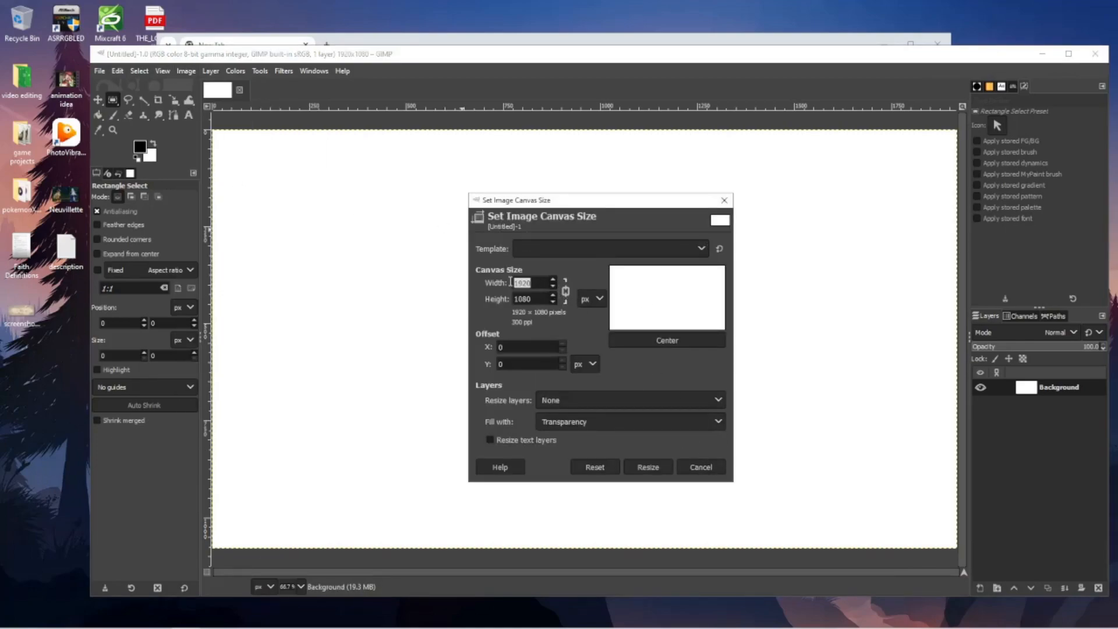
pyautogui.write('720')
pyautogui.press('Tab')
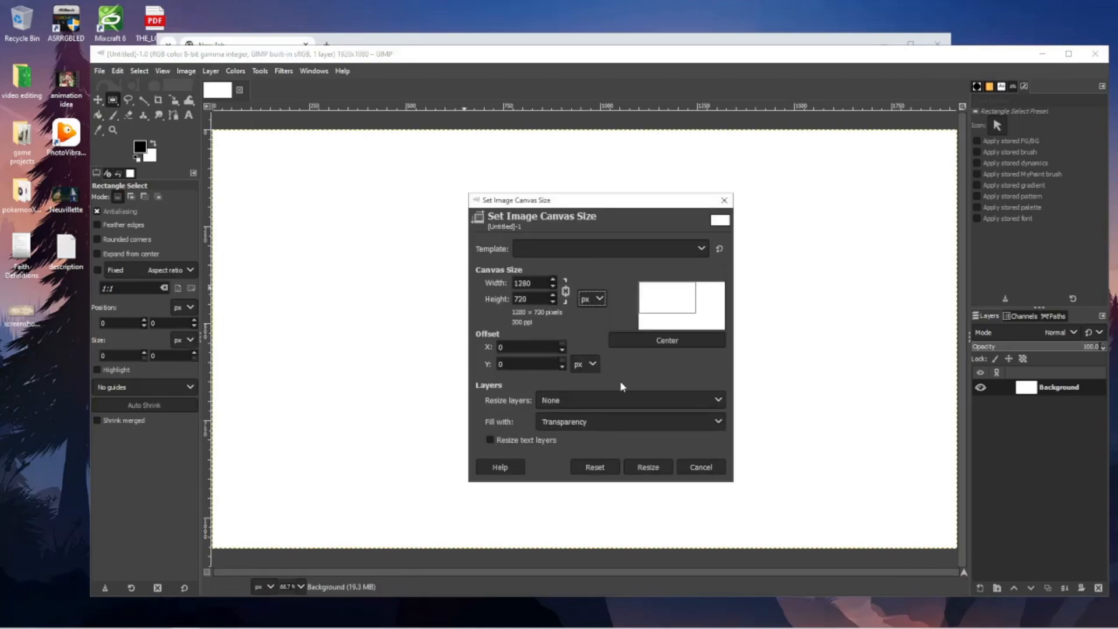
pyautogui.click(658, 465)
# Delete the Background layer from the image
pyautogui.click(1097, 589)
pyautogui.moveTo(450, 342)
pyautogui.mouseDown()
pyautogui.moveTo(522, 364)
pyautogui.moveTo(568, 410)
pyautogui.mouseUp()
# Switch to Chrome and search Google for "genshin amber transparent", showing image results
pyautogui.moveTo(573, 53); pyautogui.dragTo(582, 34)
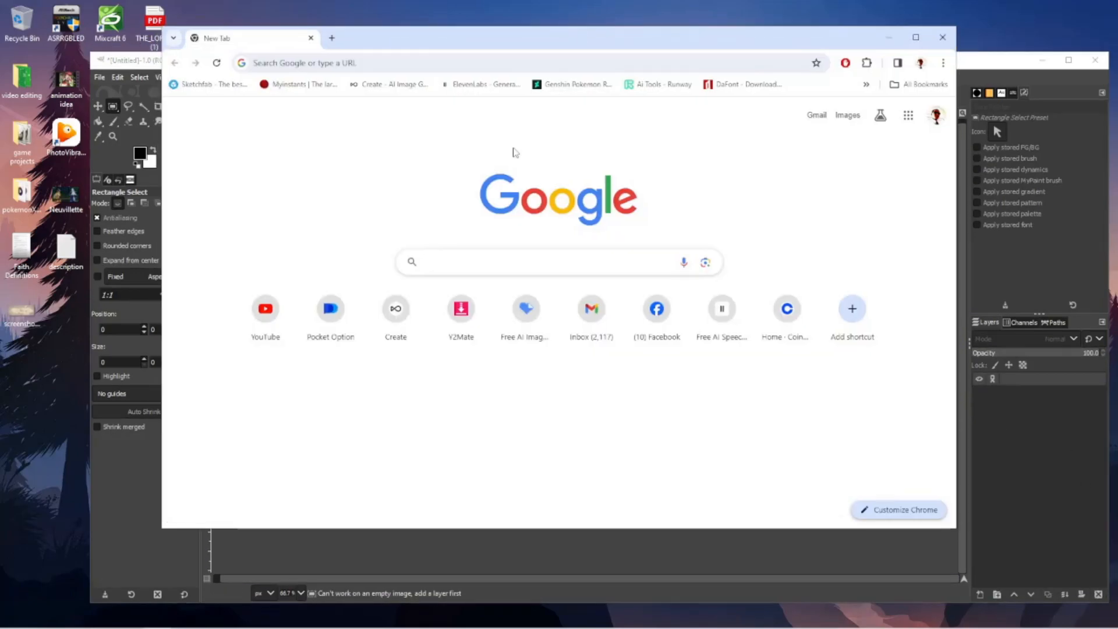
pyautogui.click(475, 258)
pyautogui.write('genshi')
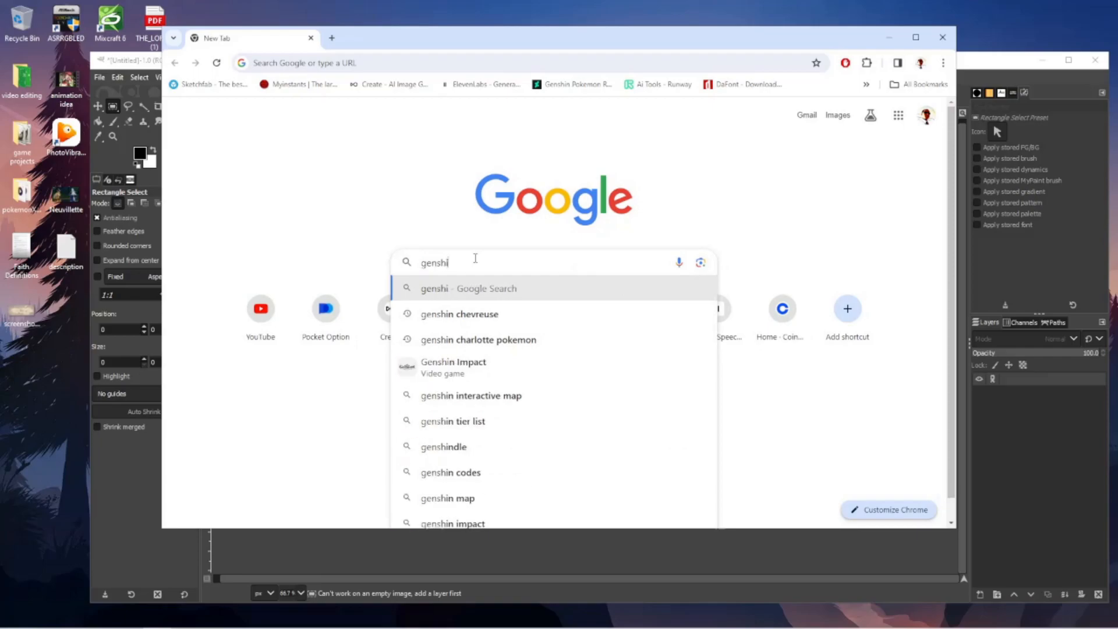
pyautogui.write('n amber transparent')
pyautogui.press('Return')
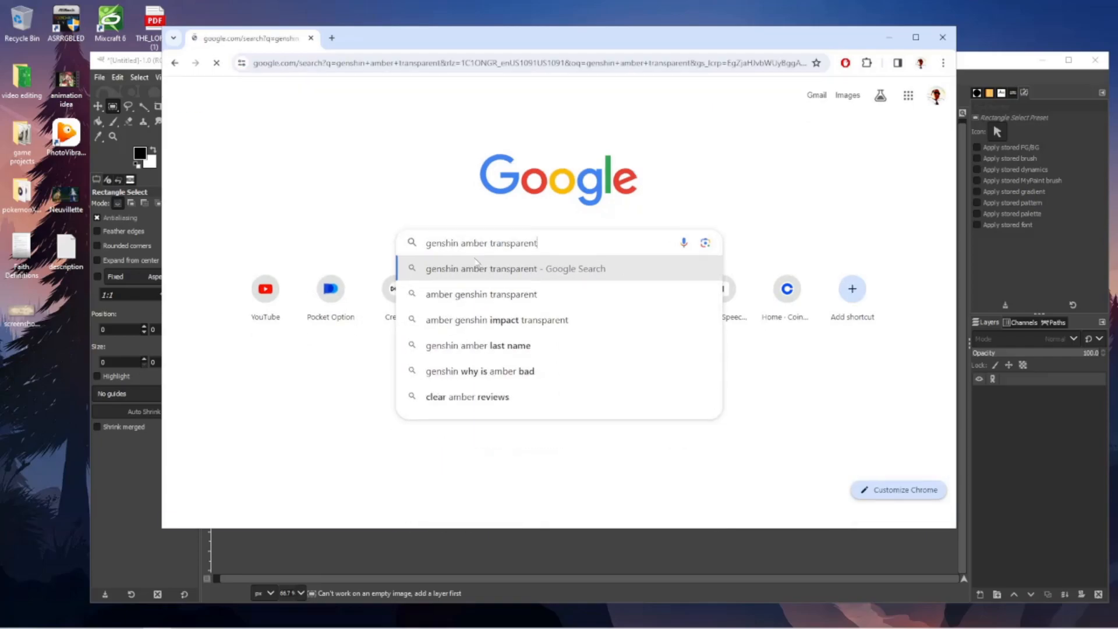
pyautogui.click(283, 145)
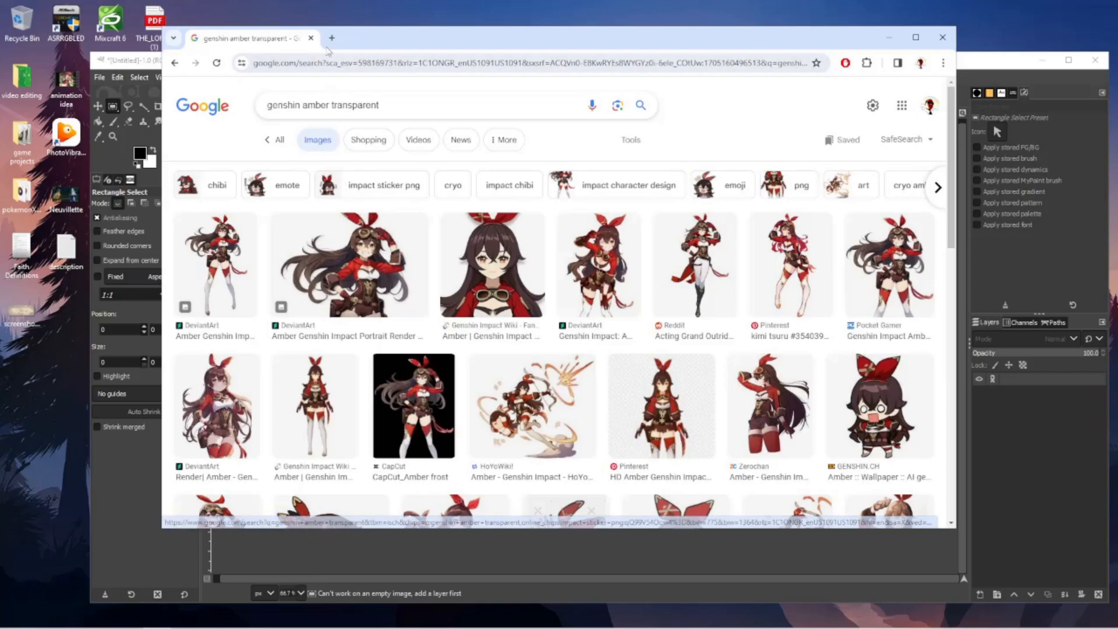
# Preview several Amber renders in the image results, including the Zerochan, DeviantArt and Pocket Gamer ones, to compare poses
pyautogui.scroll(-3, 440, 227)
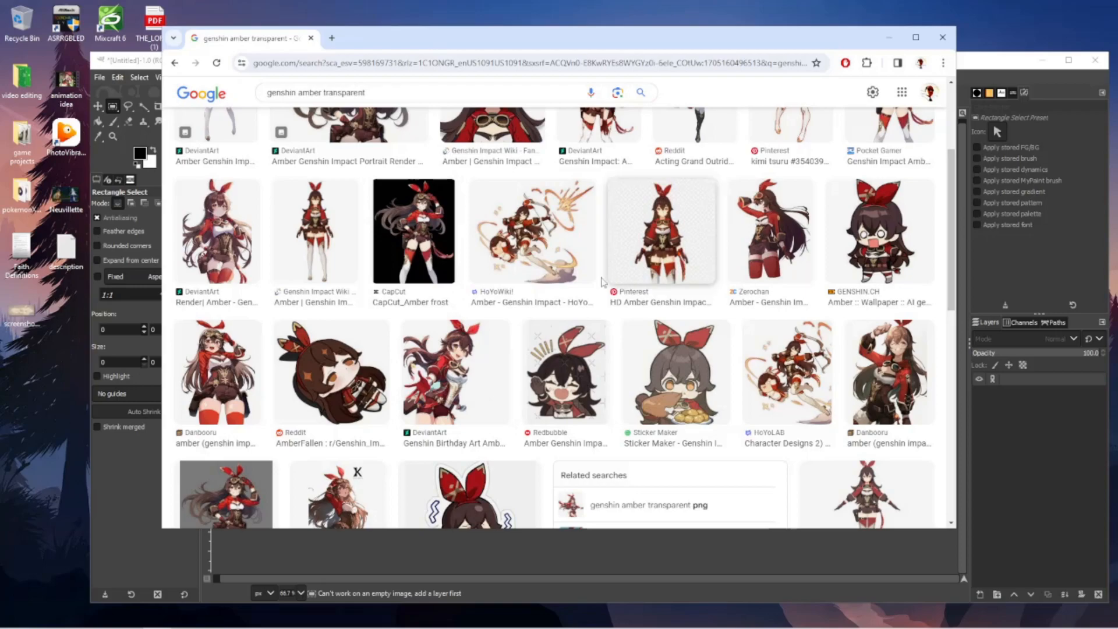
pyautogui.click(454, 373)
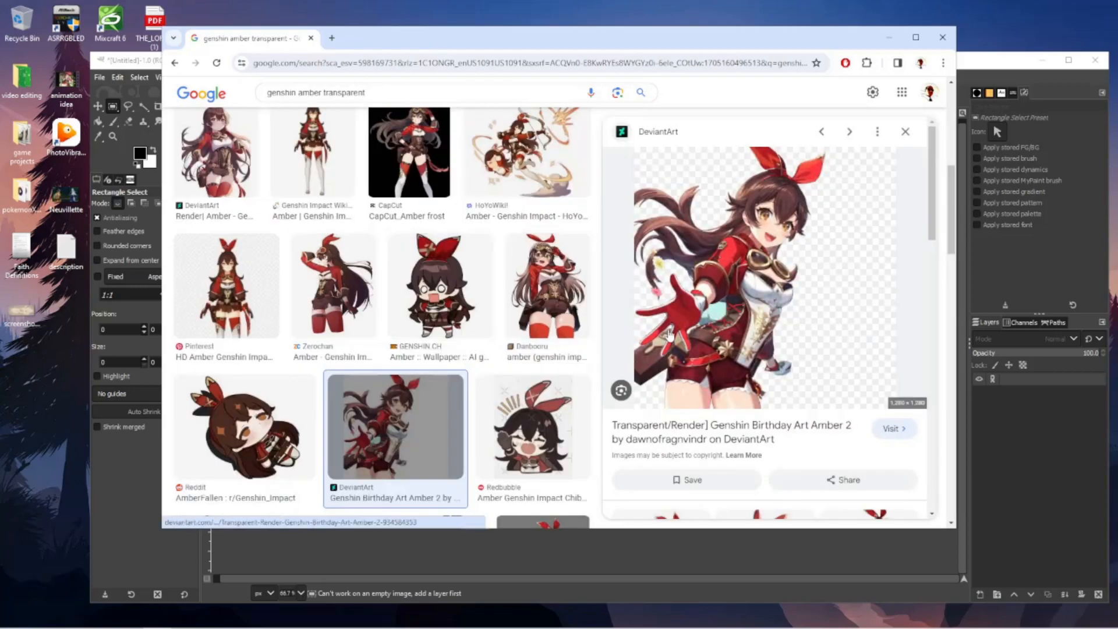
pyautogui.click(356, 288)
pyautogui.scroll(1, 545, 290)
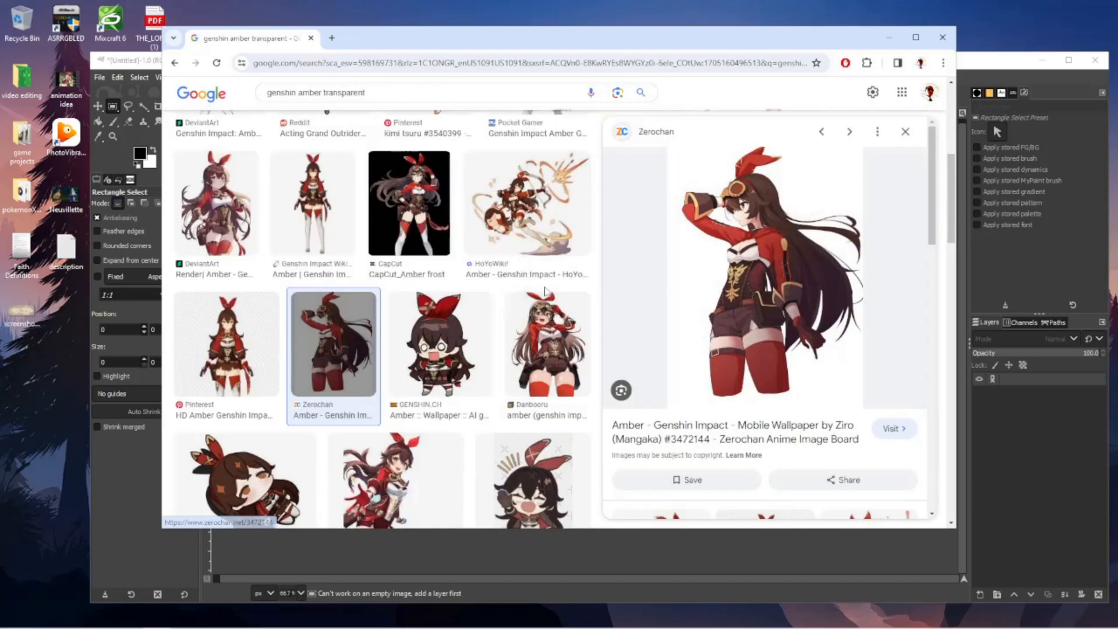
pyautogui.scroll(1, 544, 290)
pyautogui.click(216, 250)
pyautogui.scroll(2, 532, 277)
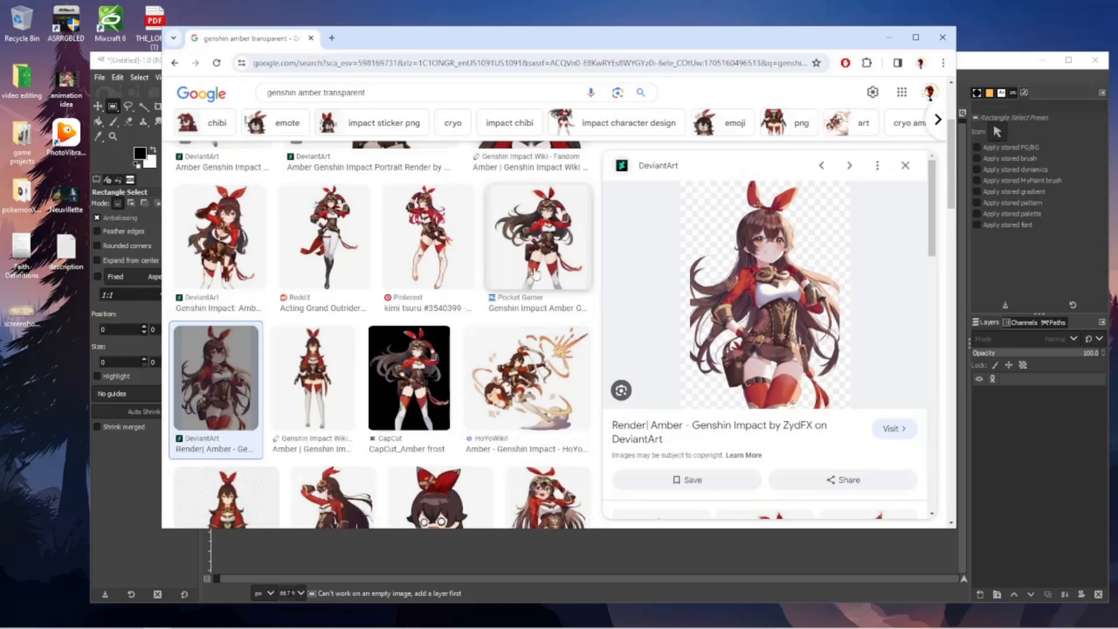
pyautogui.click(532, 277)
pyautogui.click(221, 236)
pyautogui.scroll(3, 418, 301)
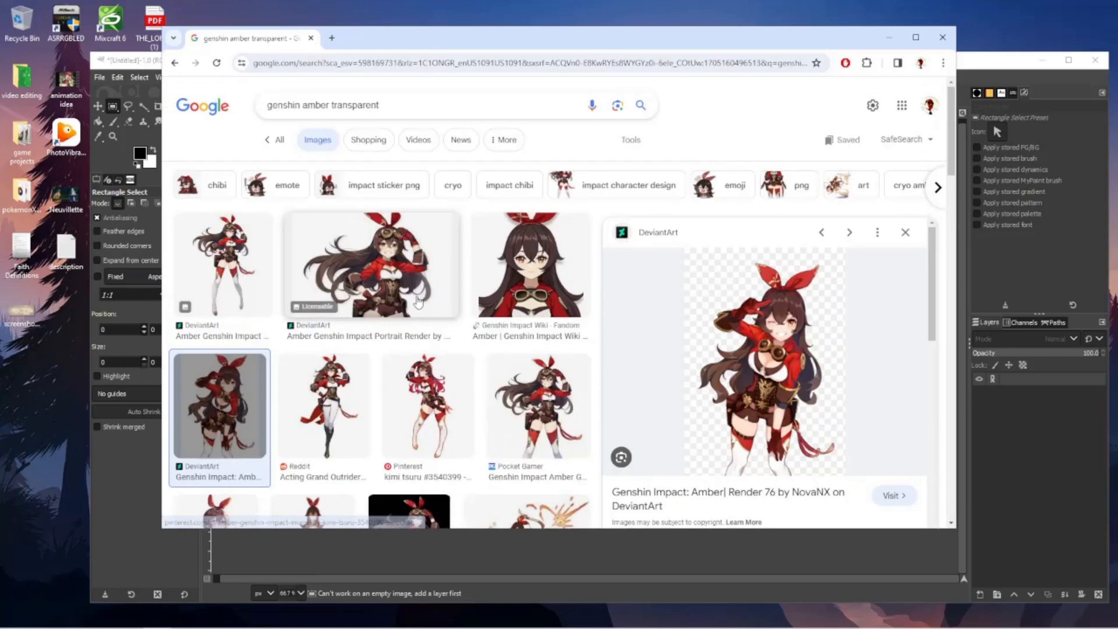
pyautogui.click(418, 301)
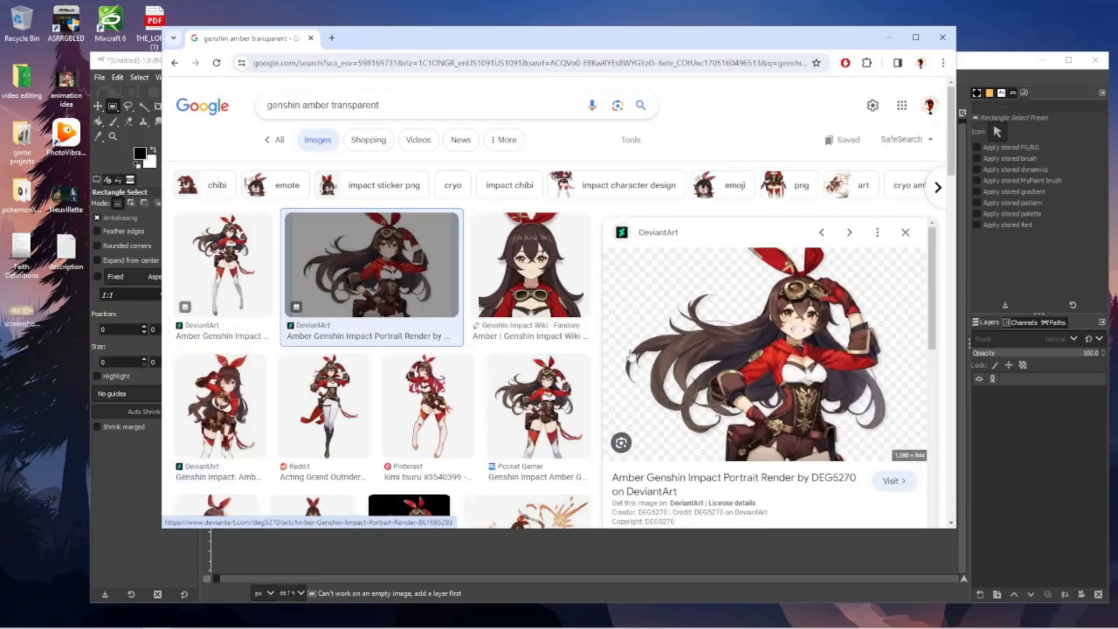
# Preview the DeviantArt "Genshin Birthday Art Amber 2" render from the image results
pyautogui.scroll(-6, 487, 369)
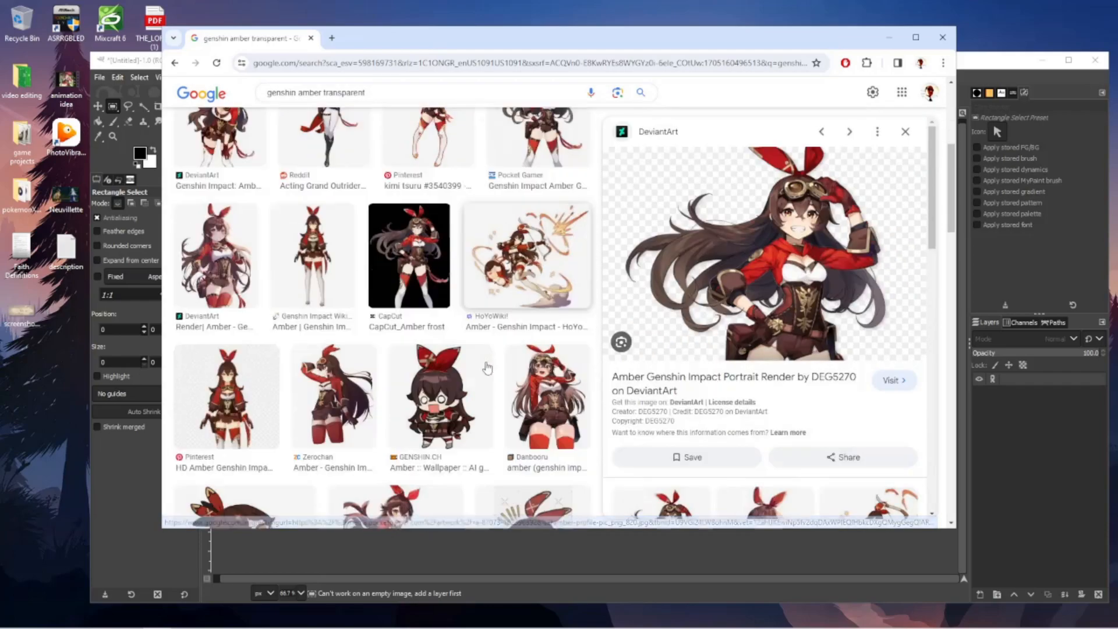
pyautogui.click(437, 410)
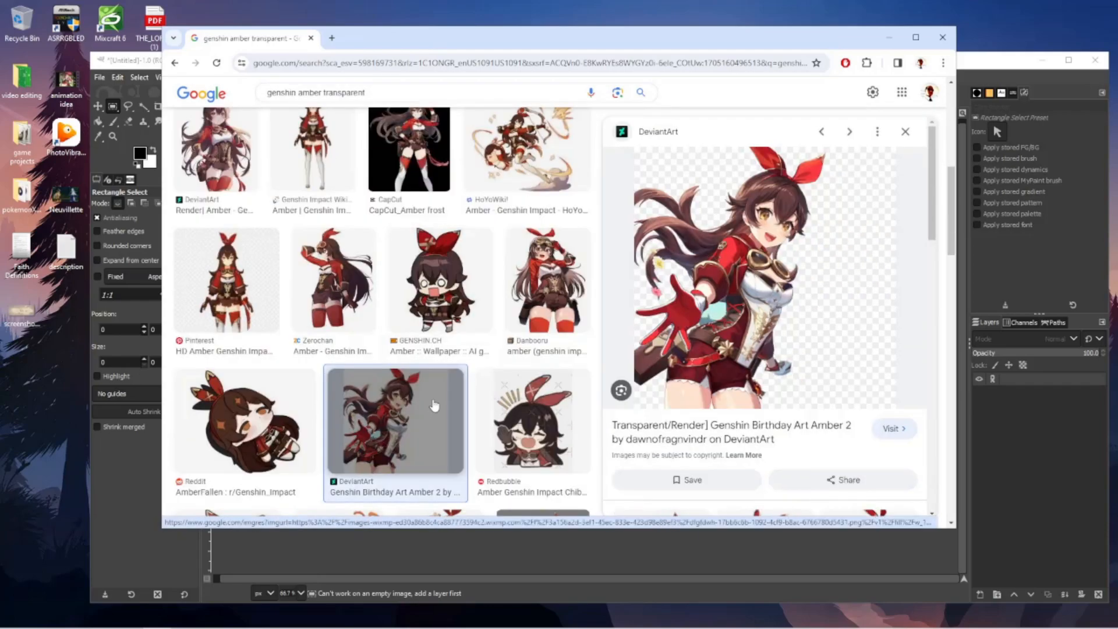
pyautogui.scroll(5, 437, 410)
# Search Google for "scorbunny pokemon" in a new browser tab, showing image results
pyautogui.click(330, 38)
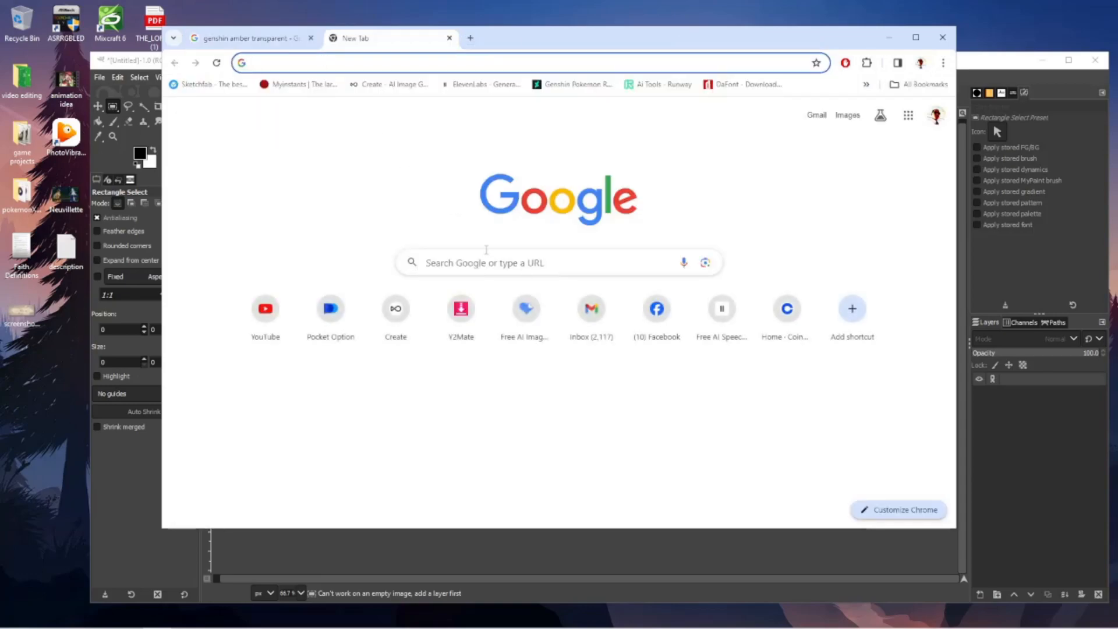
pyautogui.click(502, 265)
pyautogui.write('scorbun')
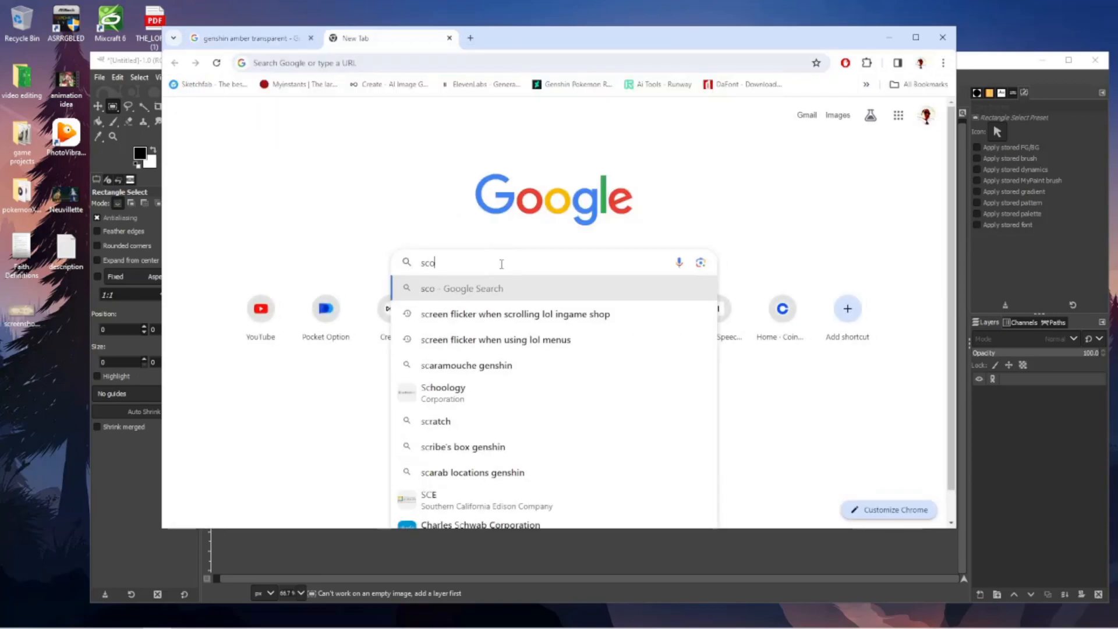
pyautogui.press('BackSpace')
pyautogui.press('BackSpace')
pyautogui.press('BackSpace')
pyautogui.write('bunn')
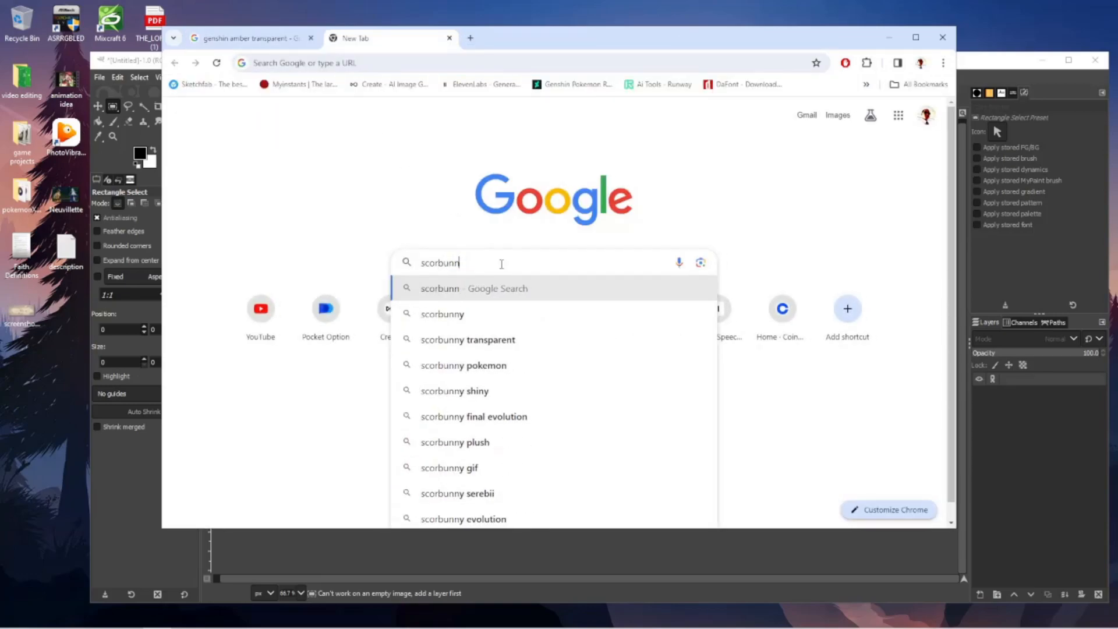
pyautogui.write('y')
pyautogui.press('Down')
pyautogui.press('Down')
pyautogui.press('Return')
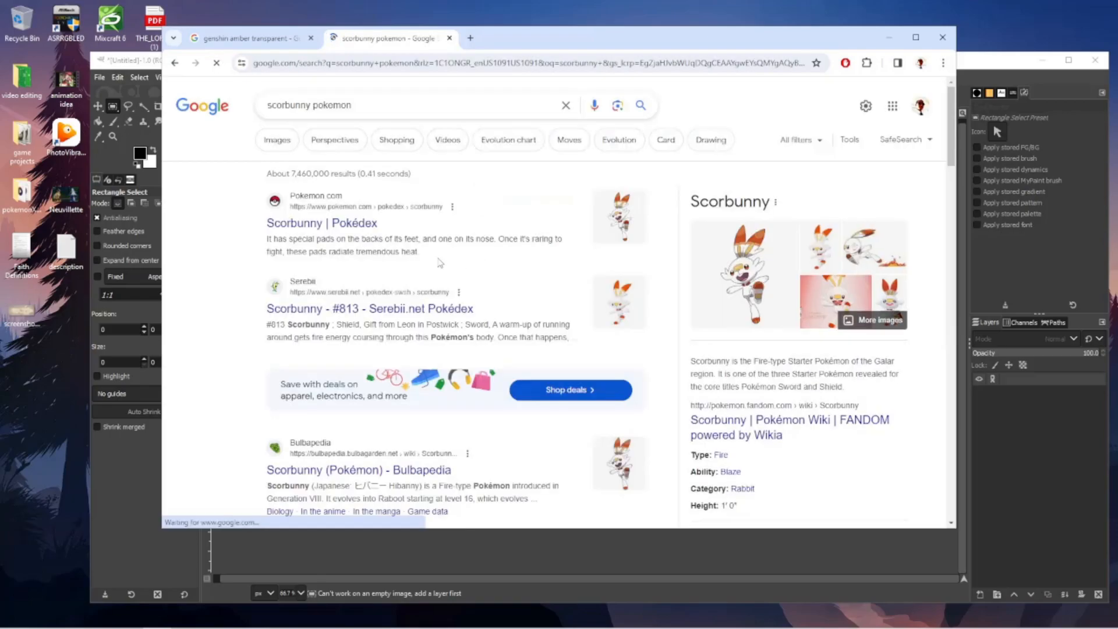
pyautogui.click(278, 140)
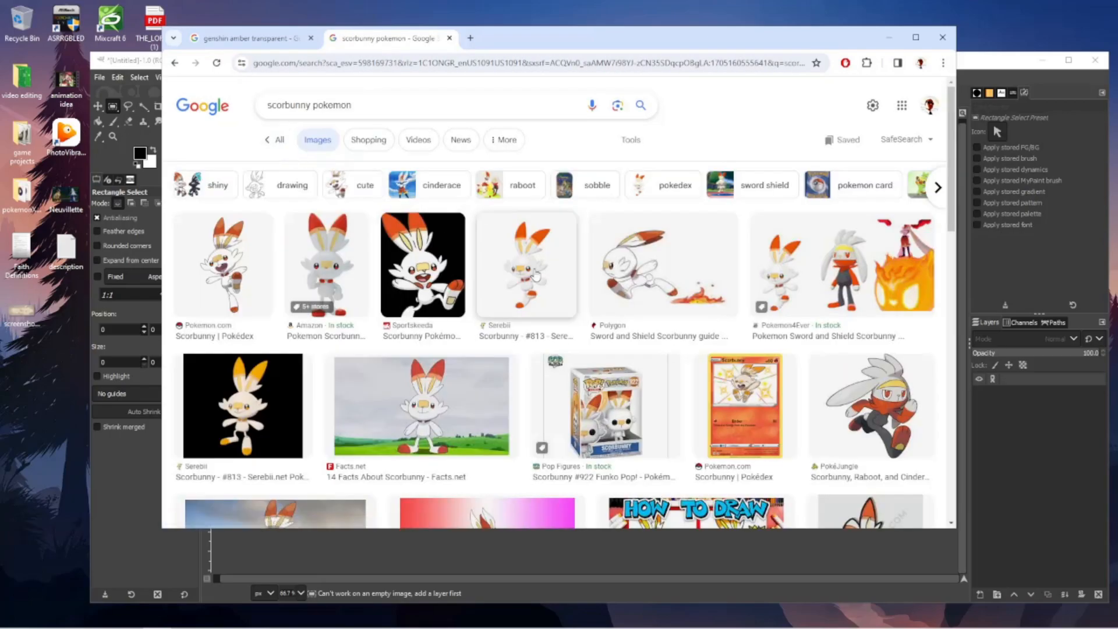
# Browse the Scorbunny images and preview the Gfinity Esports picture of Scorbunny in a grassy field
pyautogui.scroll(-4, 641, 314)
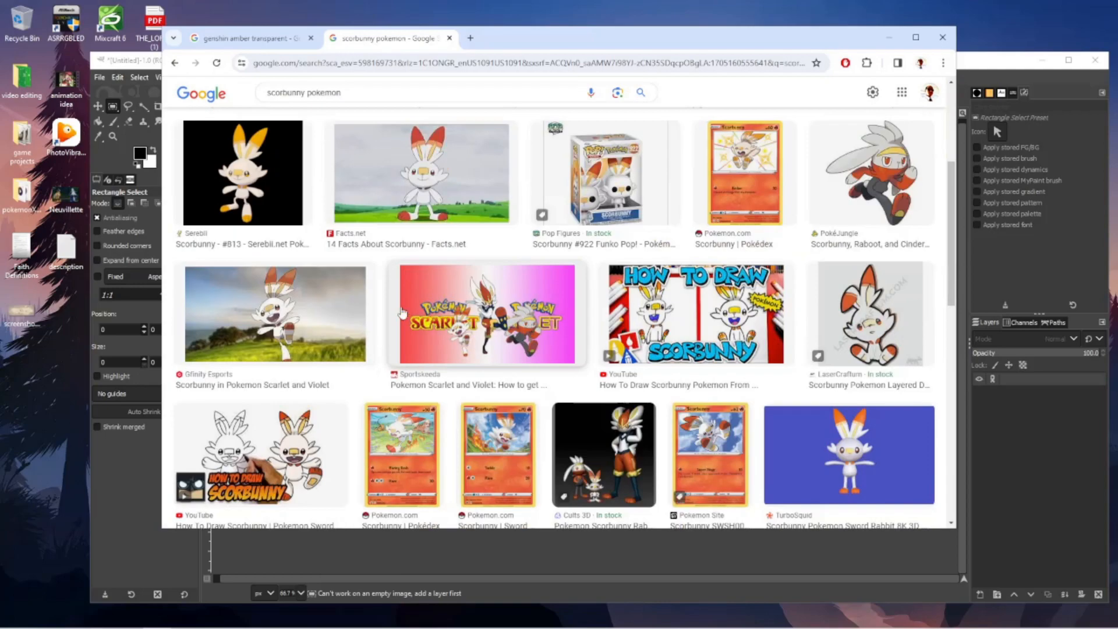
pyautogui.click(338, 329)
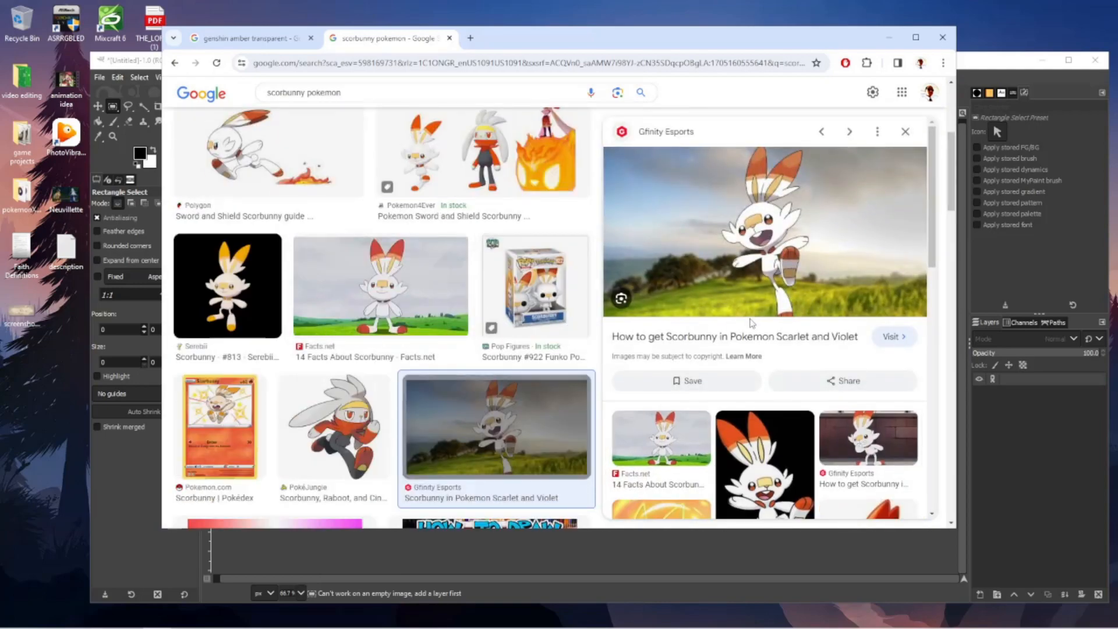
pyautogui.scroll(-8, 600, 329)
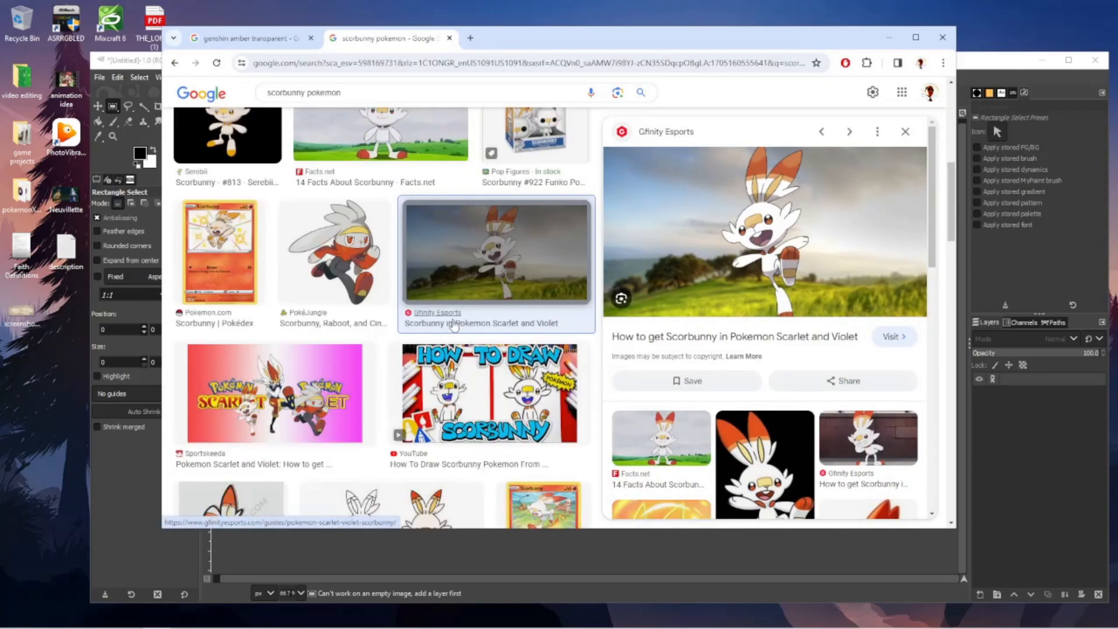
pyautogui.scroll(9, 408, 262)
# Refine the image search to "scorbunny pokemon card"
pyautogui.click(368, 106)
pyautogui.write('card')
pyautogui.press('Return')
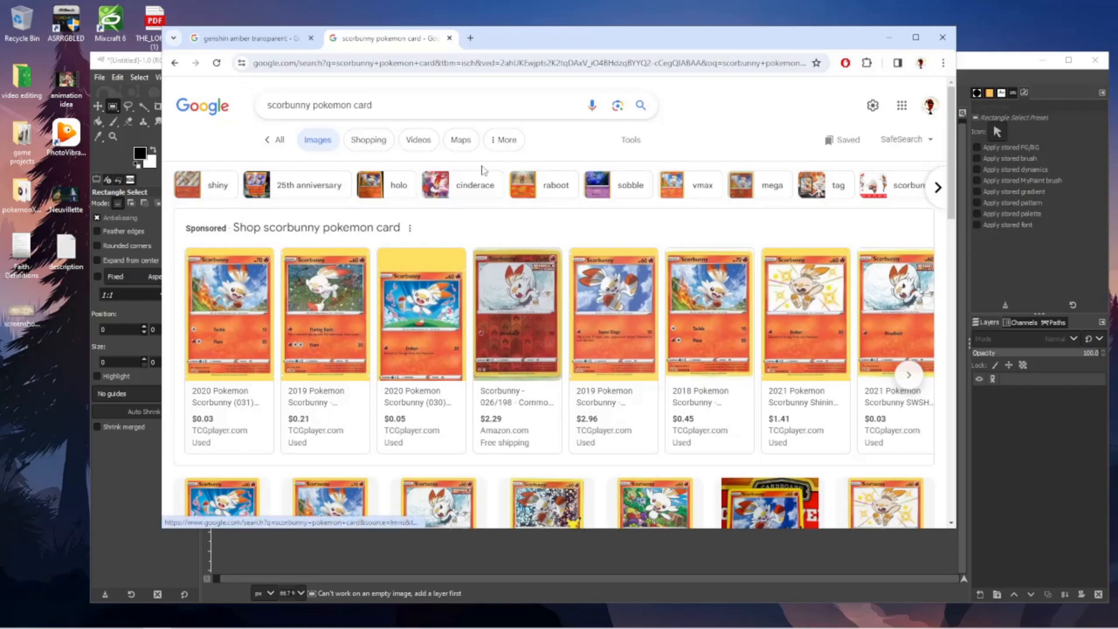
pyautogui.scroll(-1, 581, 198)
pyautogui.scroll(-1, 582, 198)
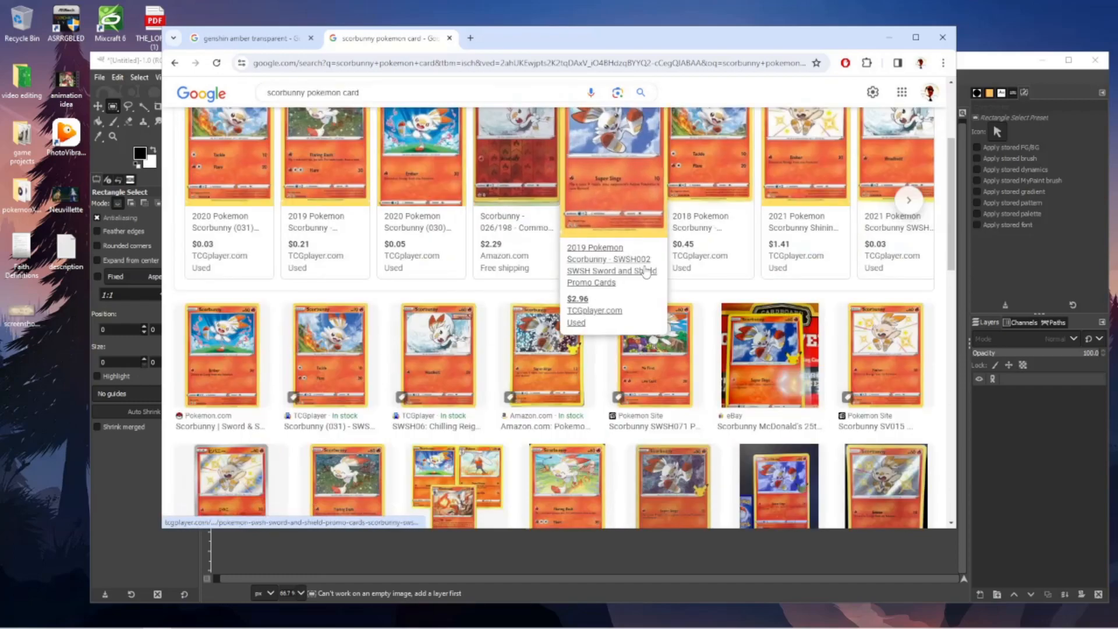
pyautogui.scroll(-3, 711, 295)
pyautogui.scroll(-1, 711, 294)
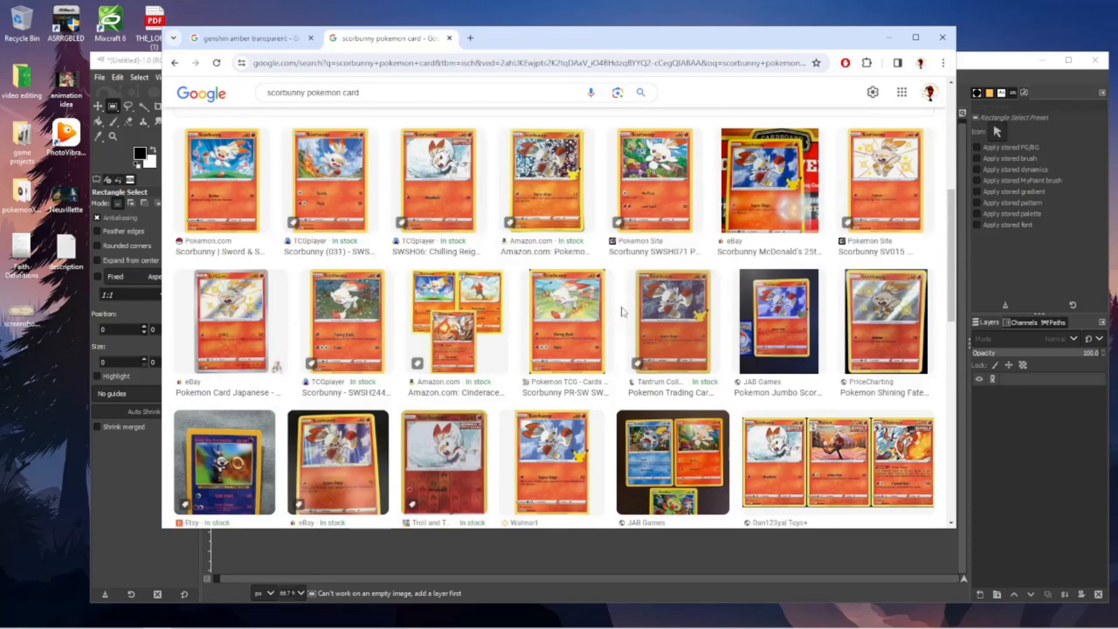
pyautogui.scroll(-2, 611, 365)
pyautogui.scroll(-2, 610, 365)
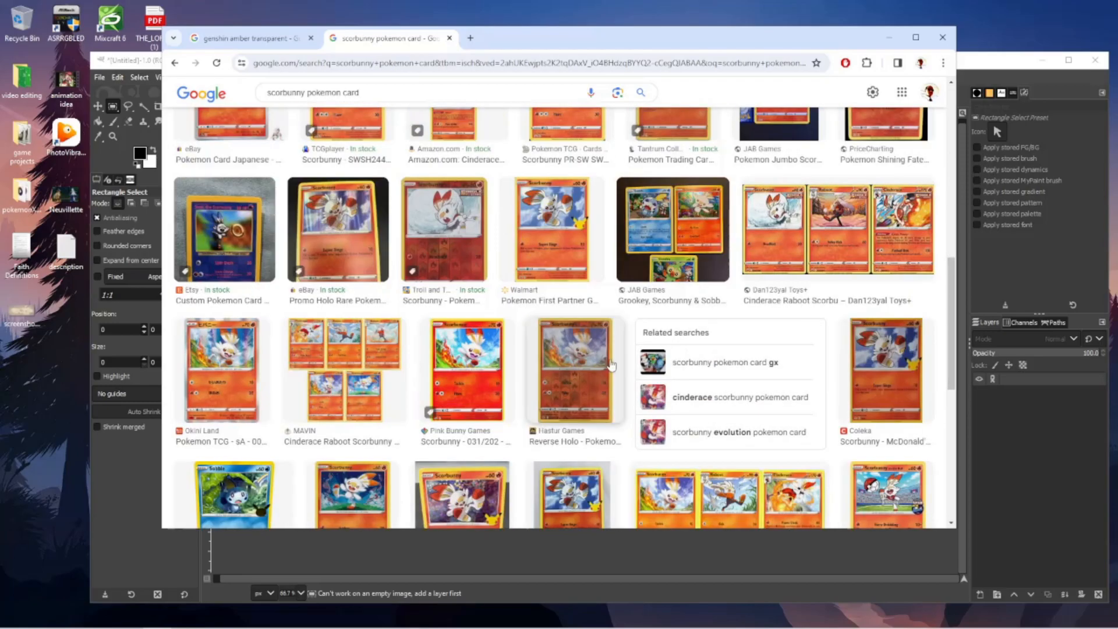
pyautogui.scroll(-3, 612, 365)
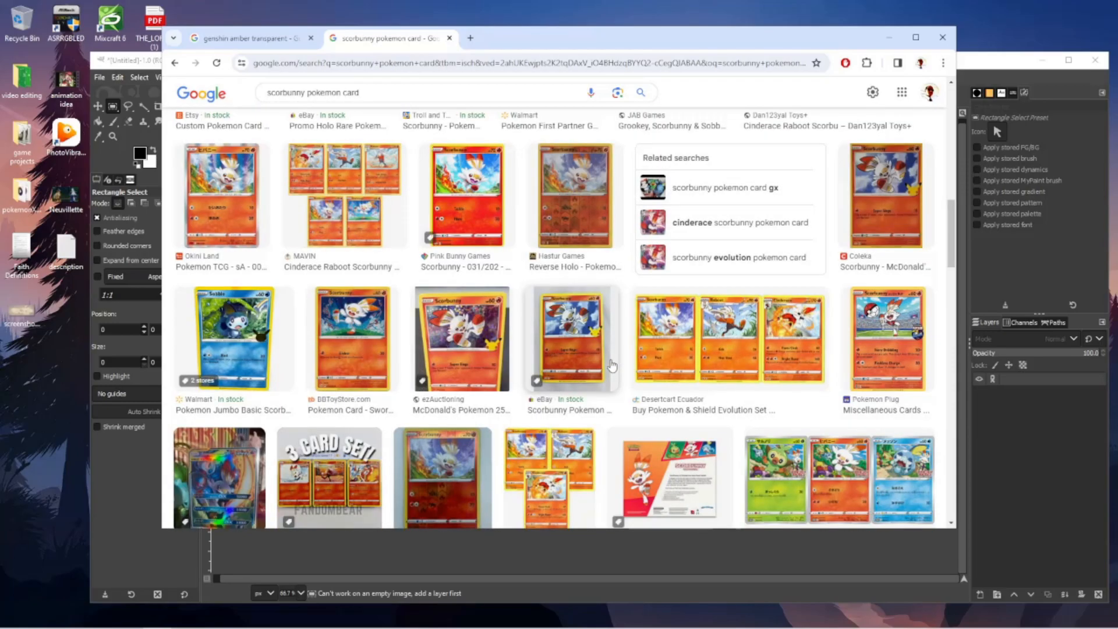
pyautogui.scroll(-1, 612, 366)
pyautogui.scroll(-2, 615, 345)
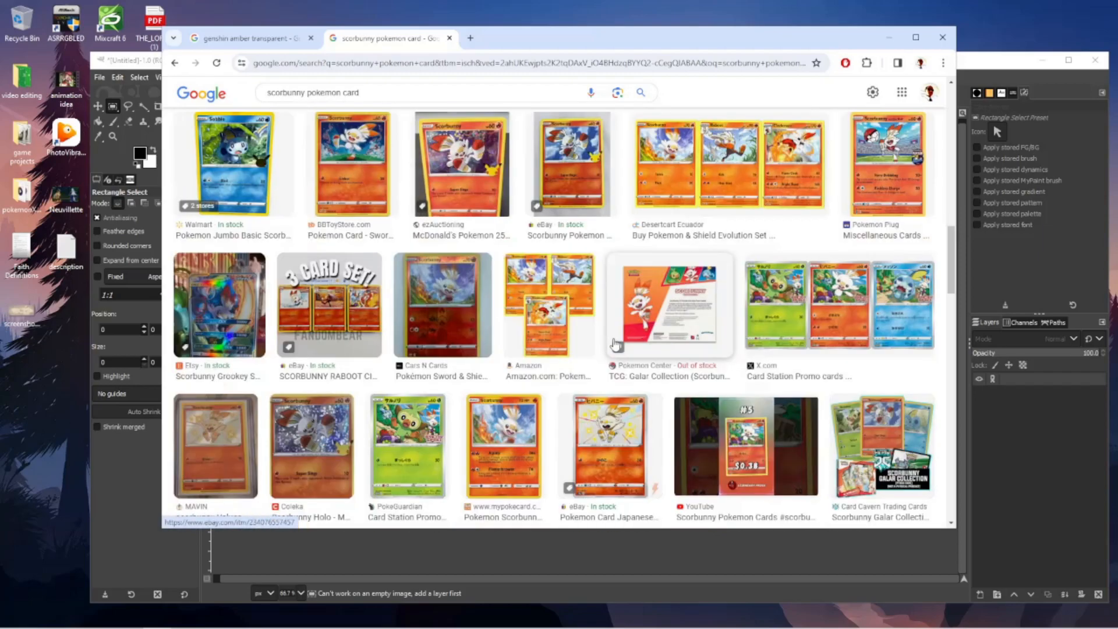
pyautogui.scroll(-1, 615, 347)
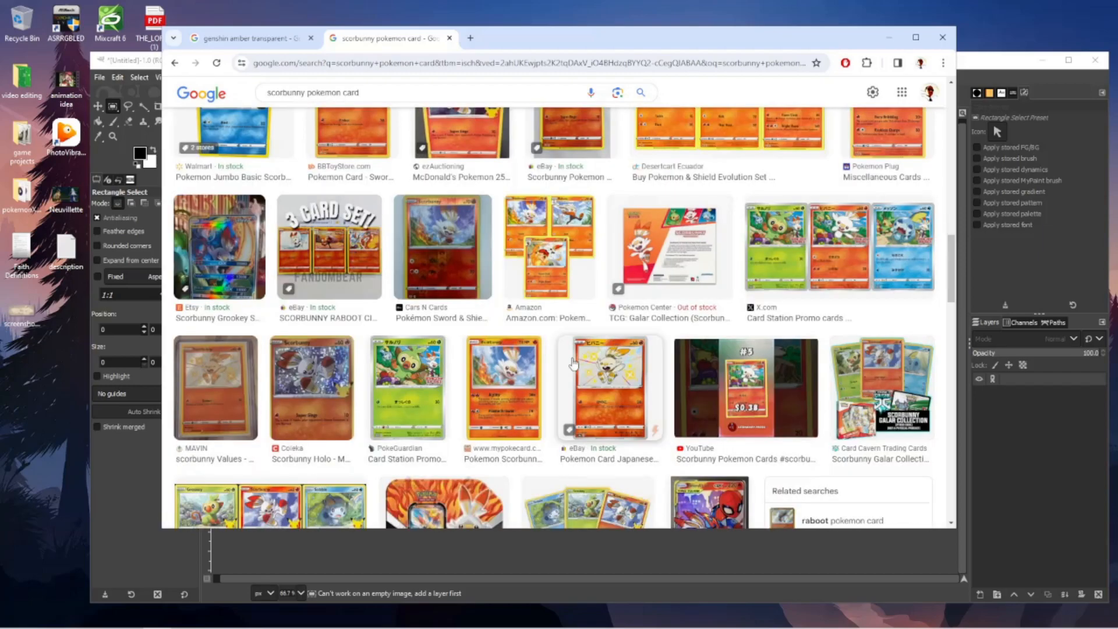
pyautogui.click(504, 386)
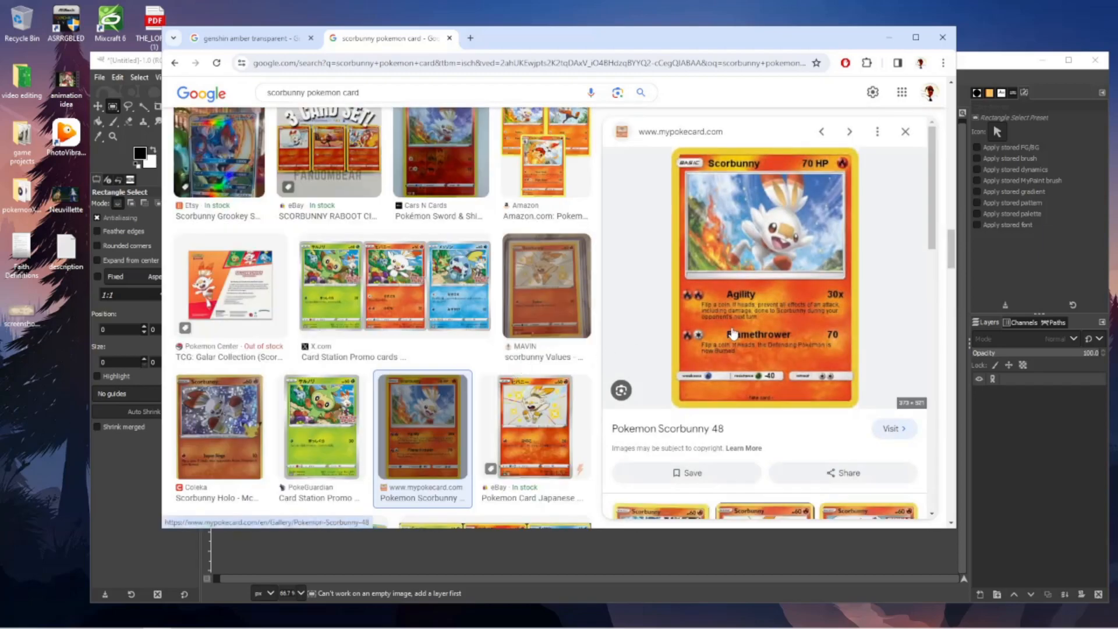
# Compare the Scorbunny card with the Amber renders, previewing the "Amber Genshin Impact Portrait Render" again
pyautogui.click(256, 39)
pyautogui.click(418, 39)
pyautogui.click(257, 39)
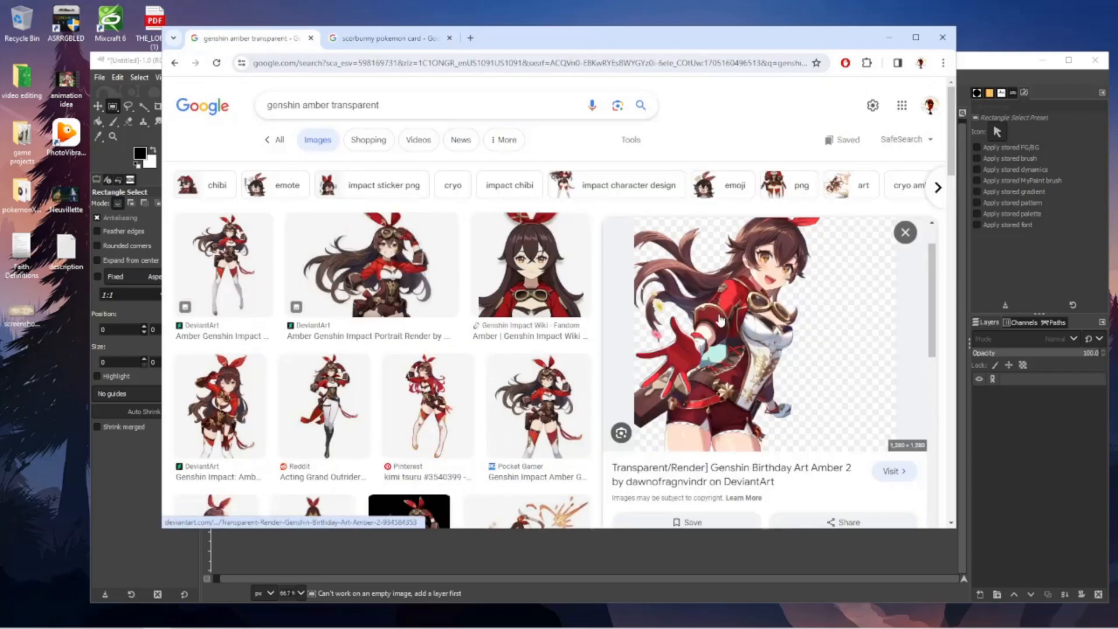
pyautogui.click(408, 297)
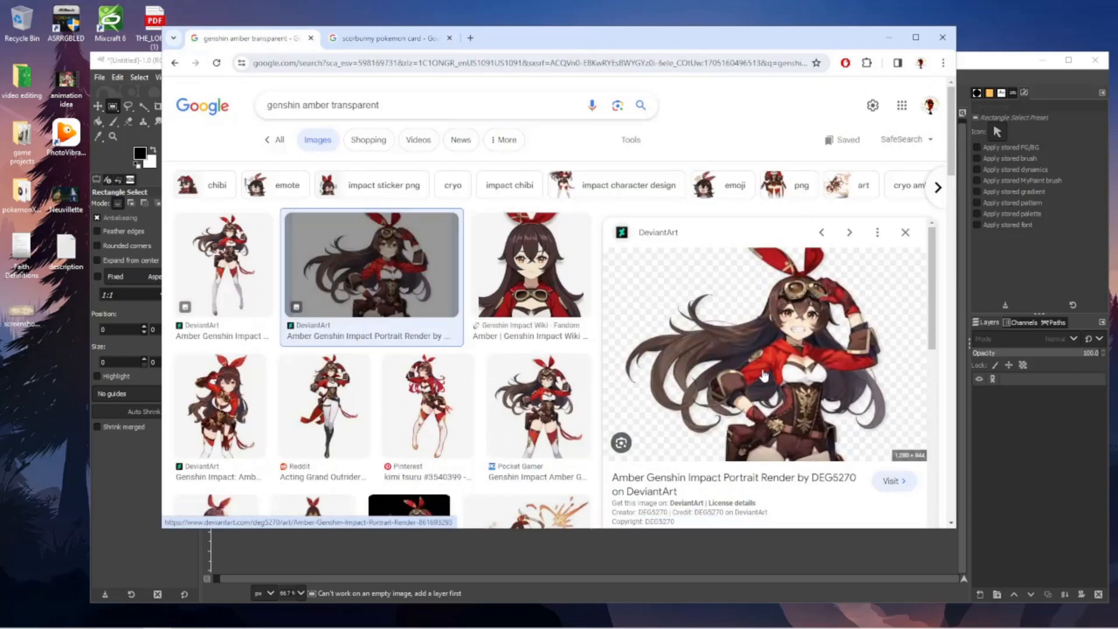
pyautogui.click(387, 38)
pyautogui.scroll(5, 468, 244)
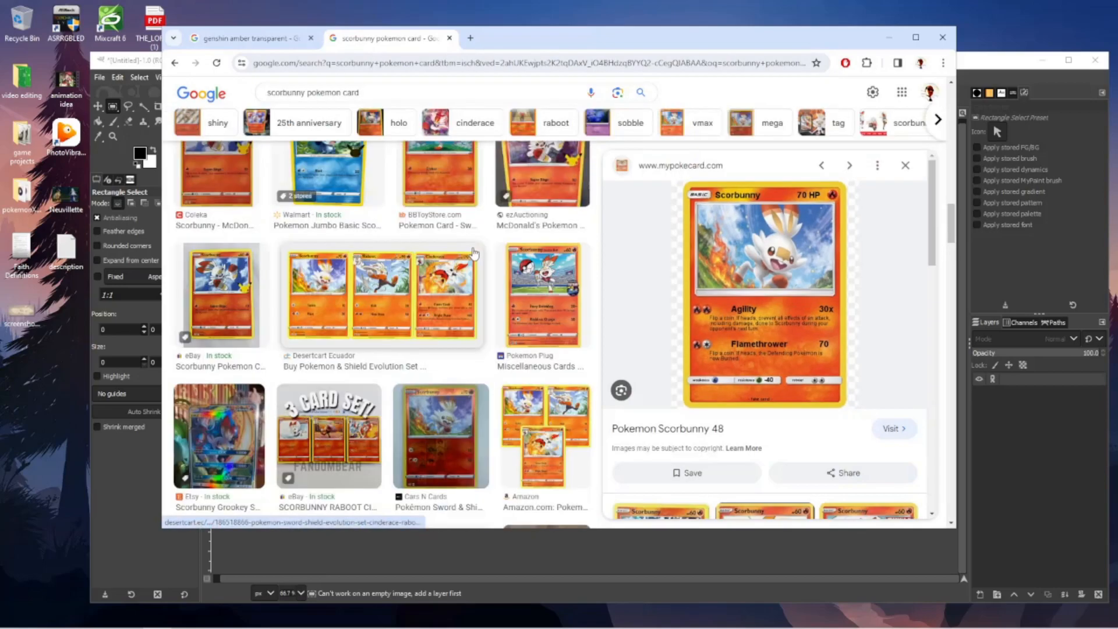
# Copy the previewed "Pokemon Scorbunny 48" card image and paste it into the GIMP canvas
pyautogui.hotkey('ctrl', 'shift', 'Tab')
pyautogui.rightClick(722, 300)
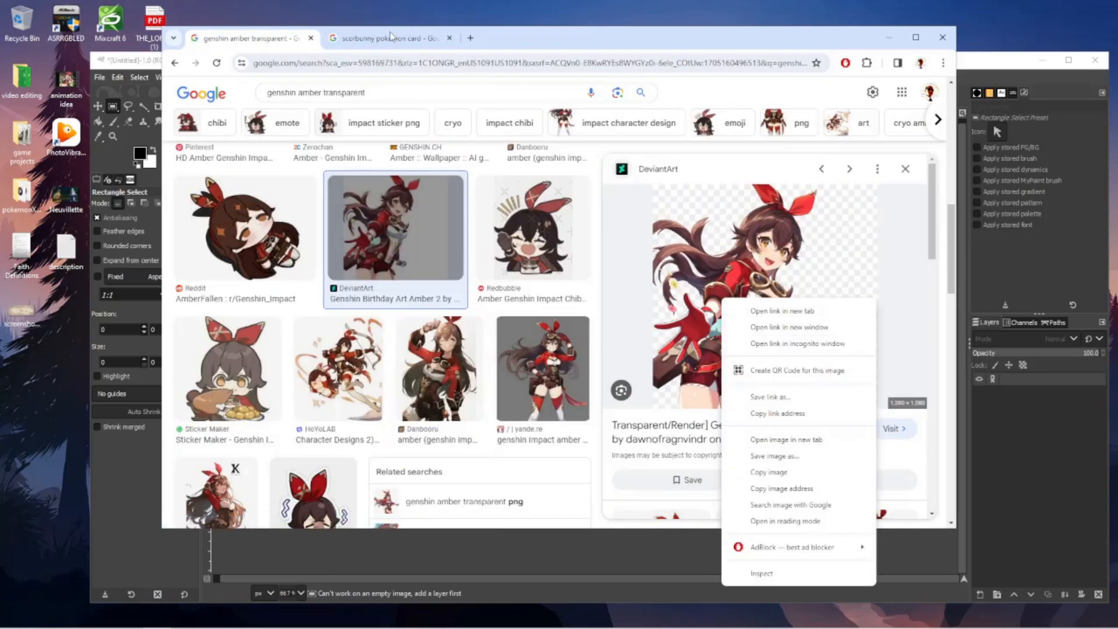
pyautogui.click(390, 36)
pyautogui.rightClick(782, 265)
pyautogui.click(819, 439)
pyautogui.click(474, 550)
pyautogui.hotkey('ctrl', 'v')
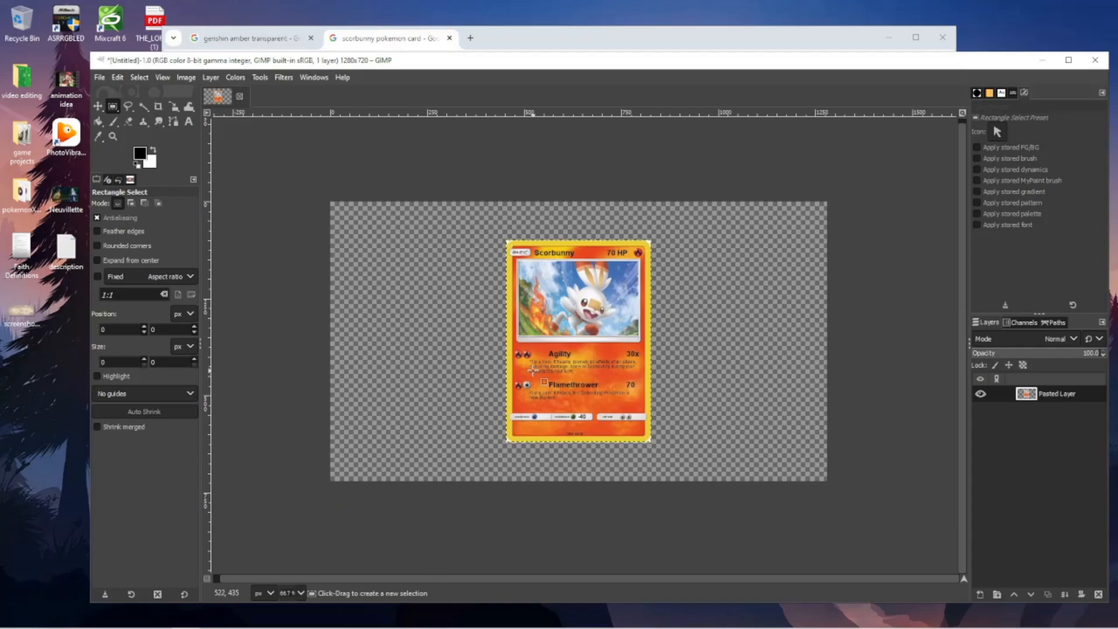
# Select the card's illustration with a rectangle about 308 × 191 px and cut away the rest of the card around it
pyautogui.press('2')
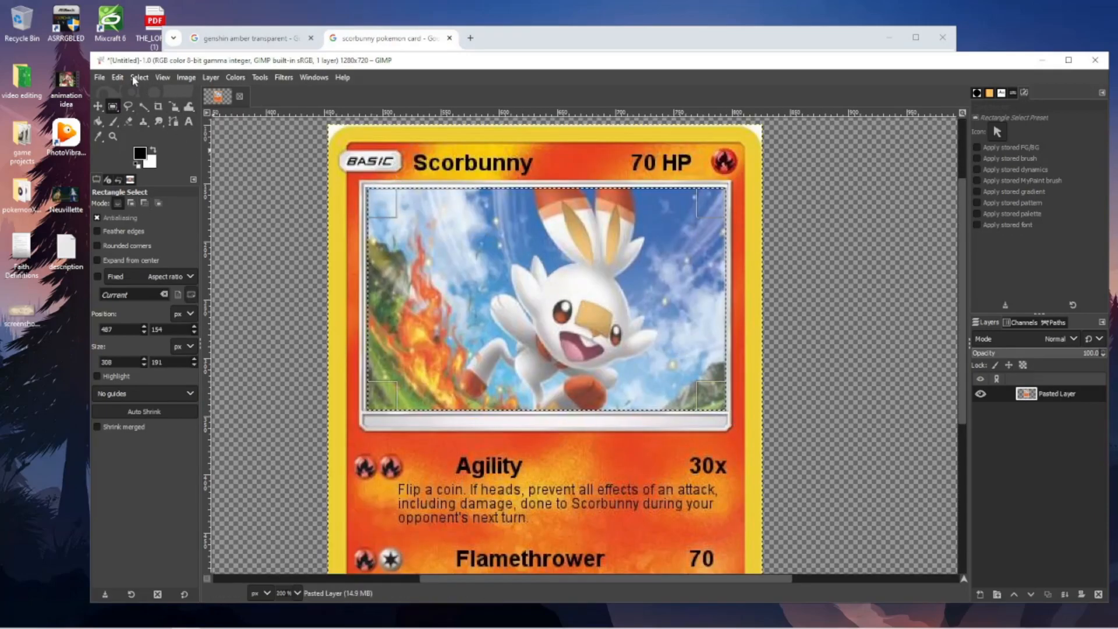
pyautogui.click(183, 81)
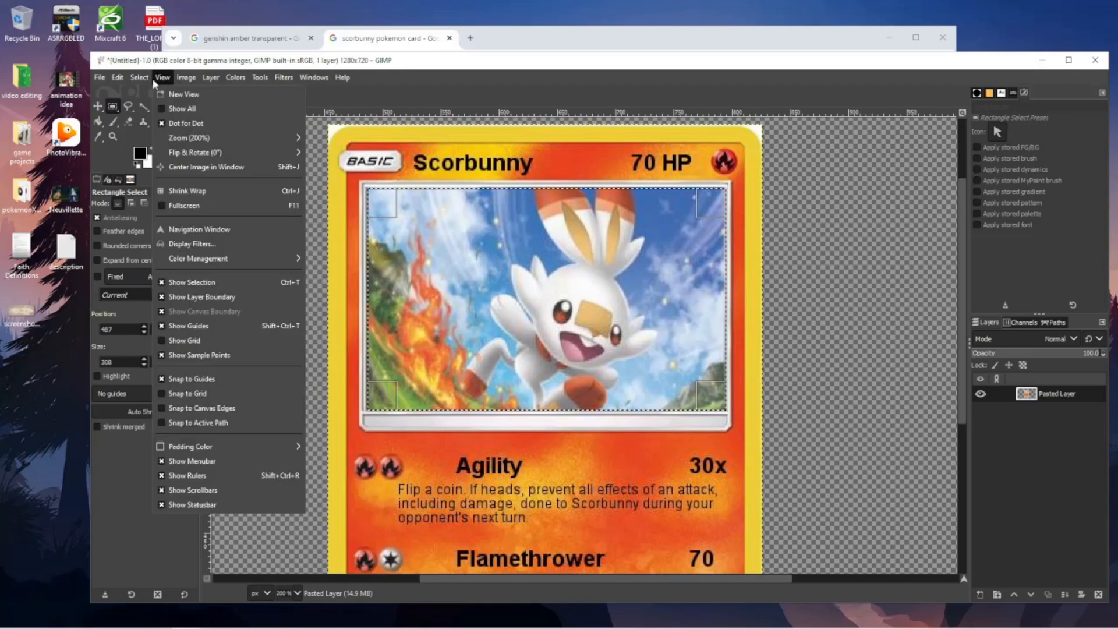
pyautogui.click(165, 121)
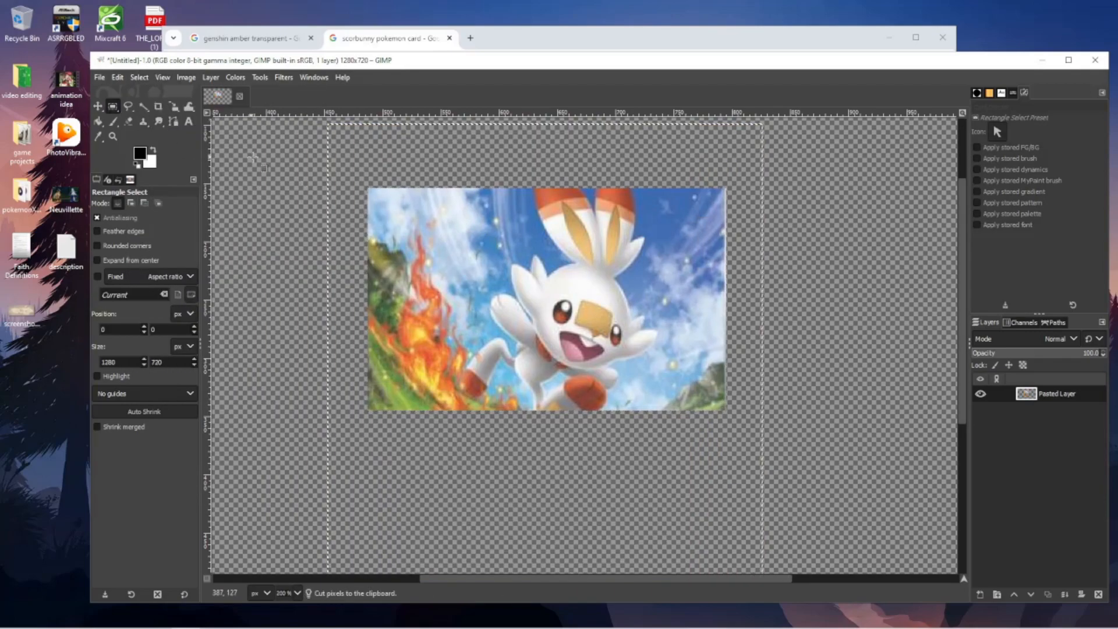
pyautogui.scroll(-4, 250, 157)
pyautogui.click(402, 356)
pyautogui.scroll(-1, 446, 279)
pyautogui.scroll(2, 368, 227)
# Crop the canvas to the remaining Scorbunny illustration and export it to the Desktop as sample.png
pyautogui.click(187, 79)
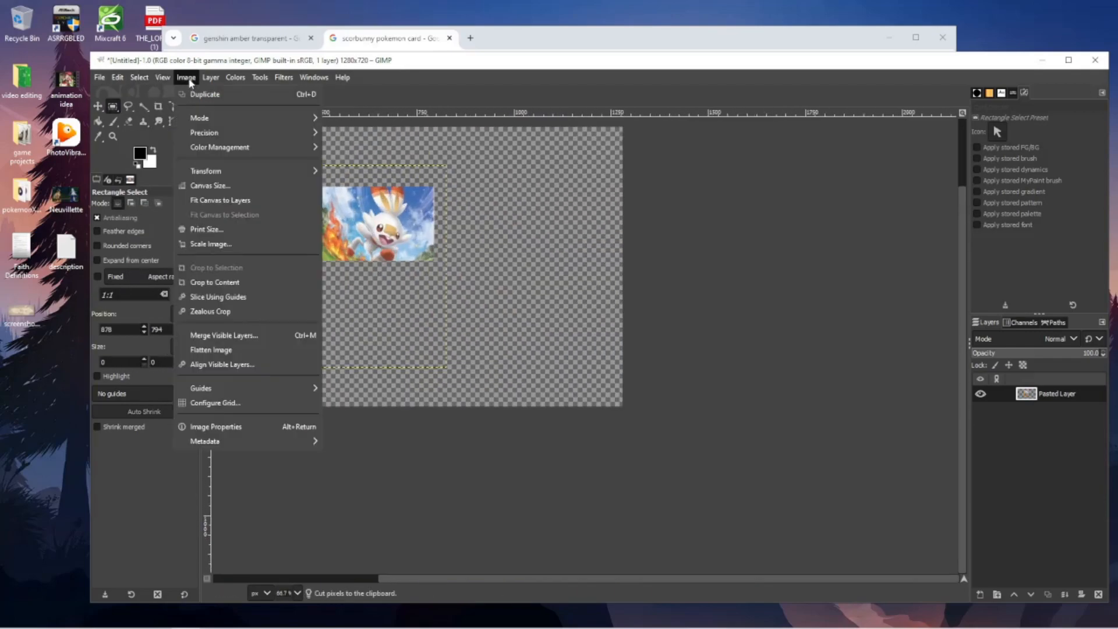
pyautogui.click(243, 282)
pyautogui.click(99, 77)
pyautogui.click(152, 255)
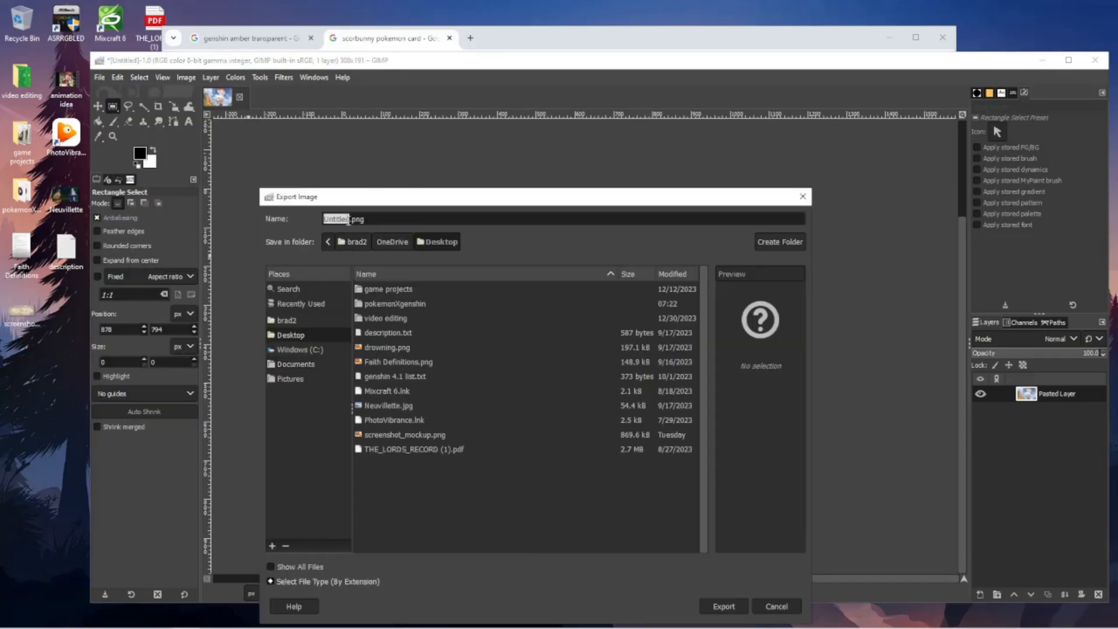
pyautogui.write('sample')
pyautogui.press('Return')
pyautogui.press('Return')
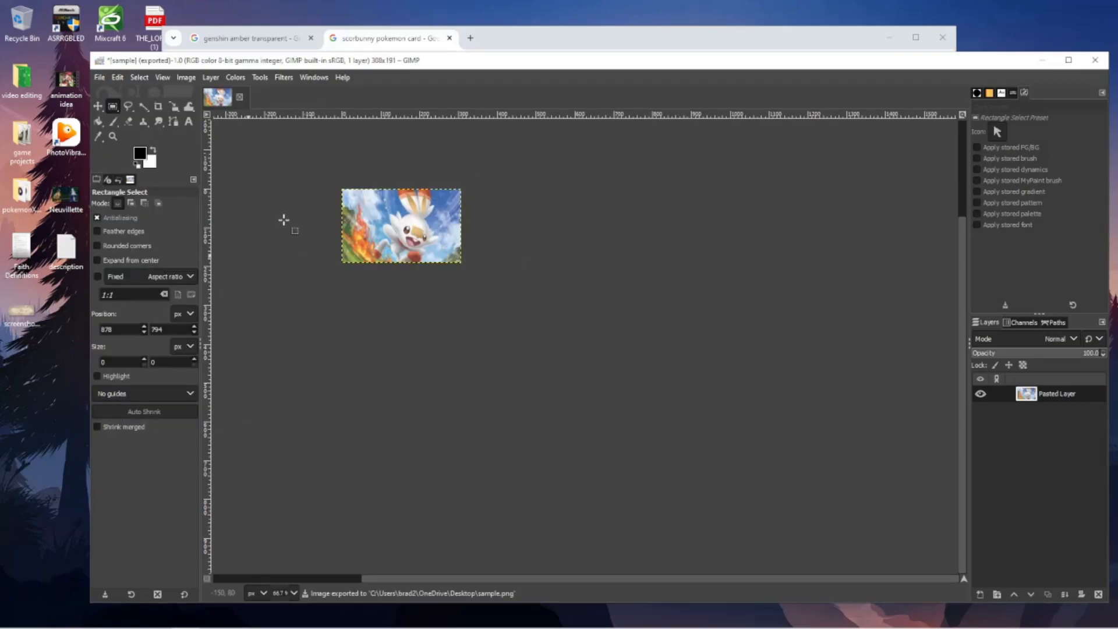
# Undo the crop to restore the full 1280 × 720 px canvas
pyautogui.hotkey('ctrl', 'z')
pyautogui.moveTo(570, 262); pyautogui.dragTo(697, 336)
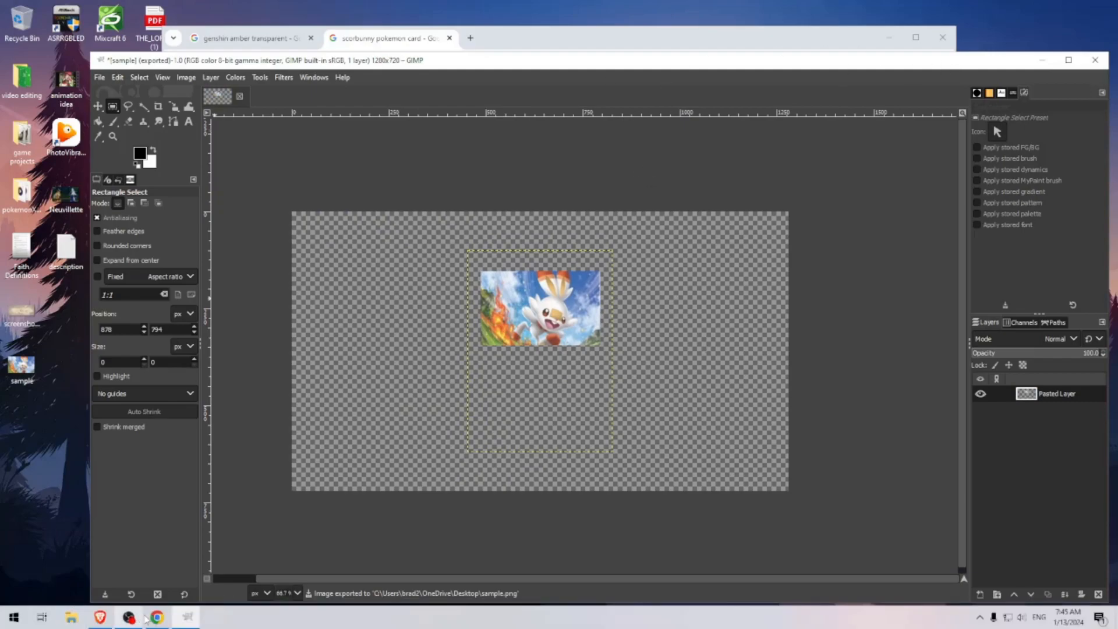
# Switch to Chrome and open the bookmarked iLoveIMG Upscale image tool in a new tab
pyautogui.click(129, 617)
pyautogui.click(470, 39)
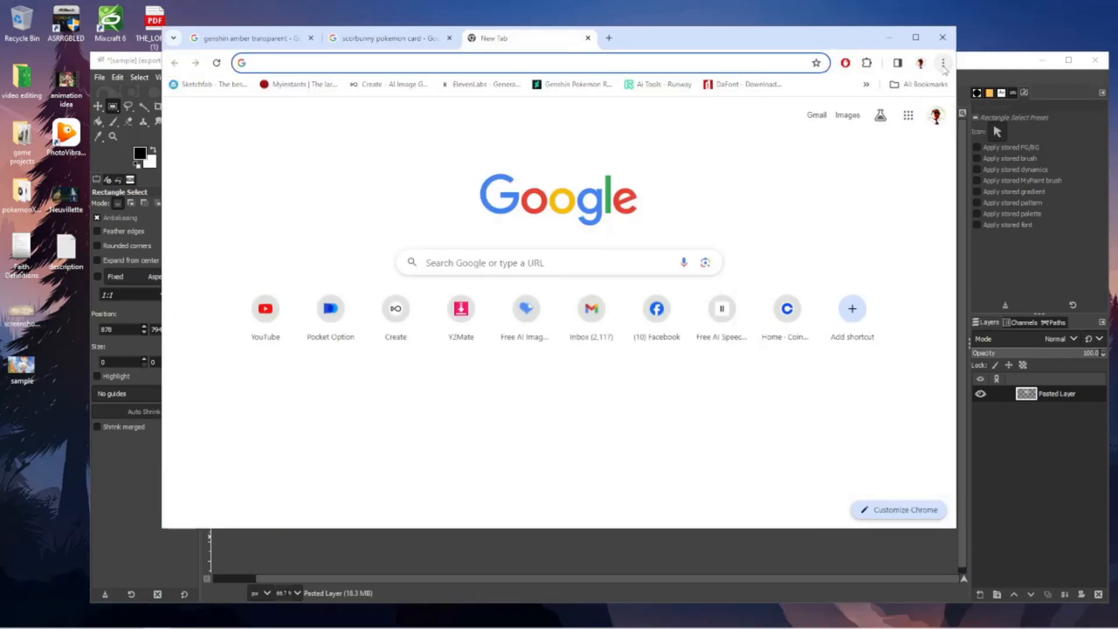
pyautogui.click(866, 85)
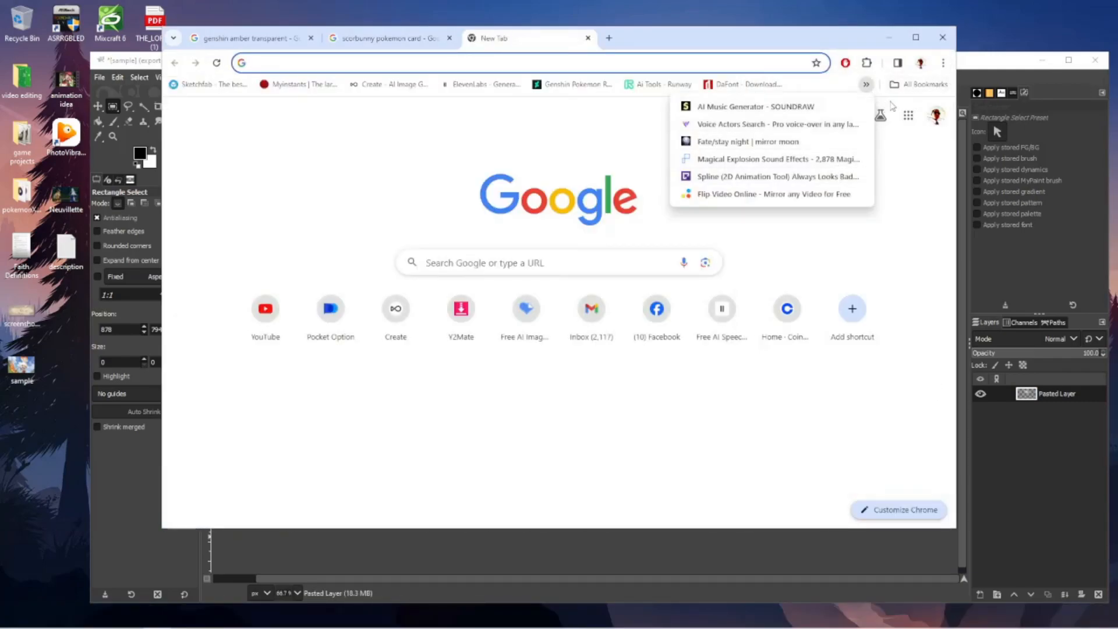
pyautogui.click(911, 85)
pyautogui.click(856, 189)
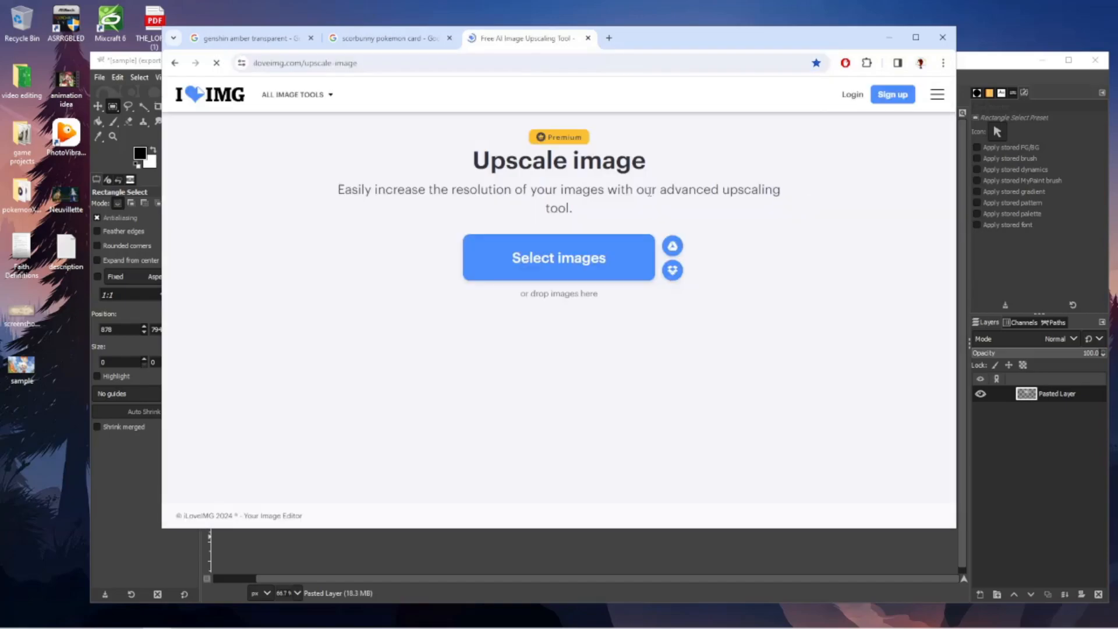
# Load sample.png from the Desktop into the upscaler and upscale it with the 4x size multiplier
pyautogui.click(579, 267)
pyautogui.click(696, 138)
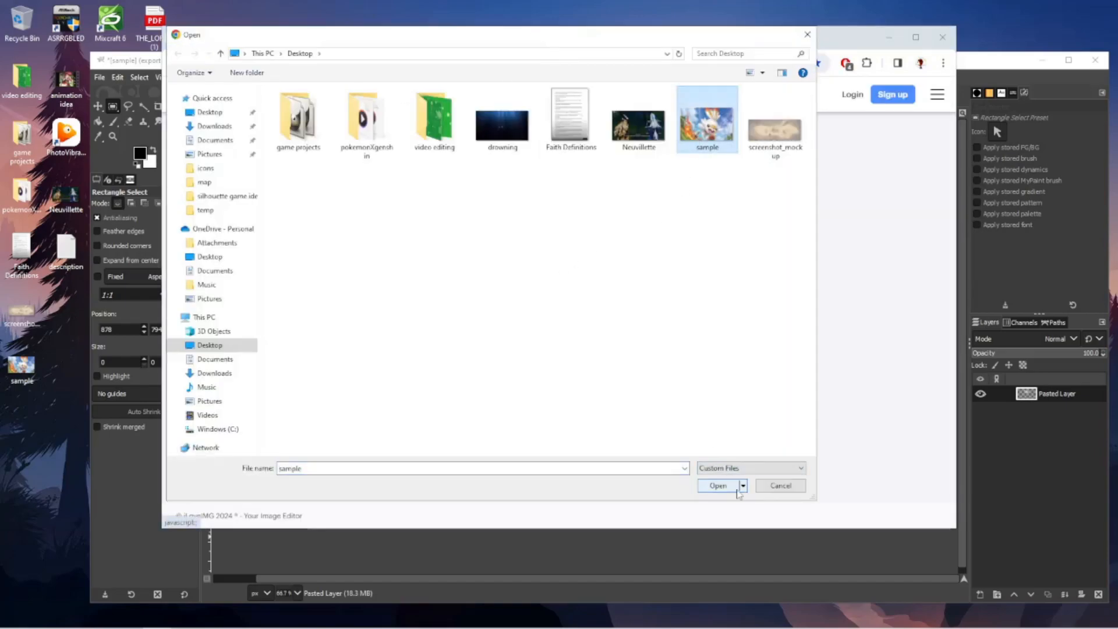
pyautogui.click(735, 486)
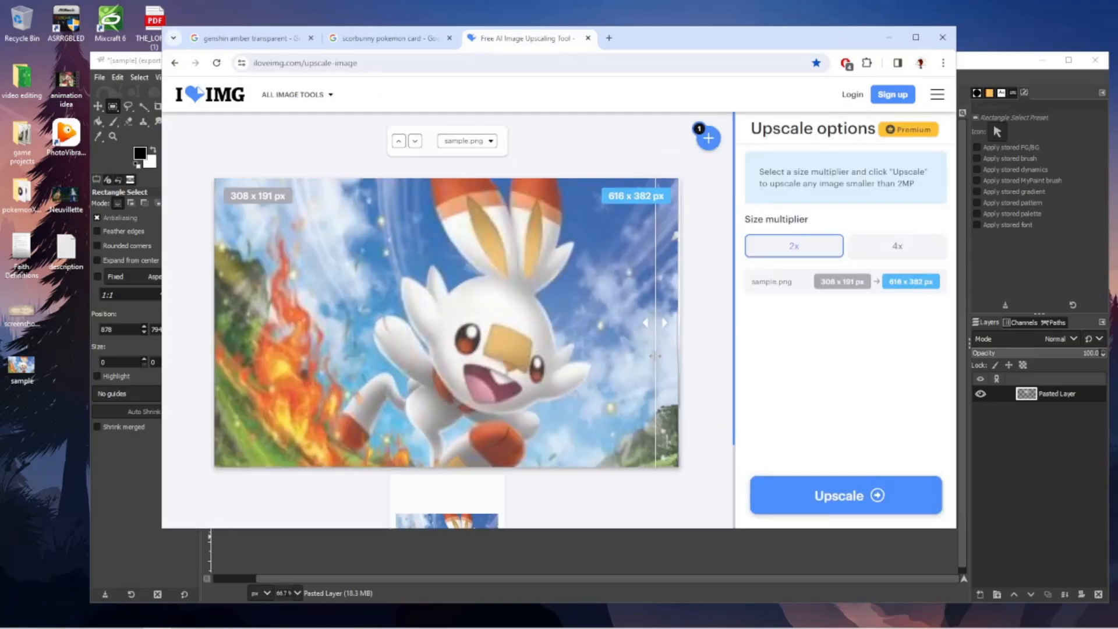
pyautogui.click(898, 246)
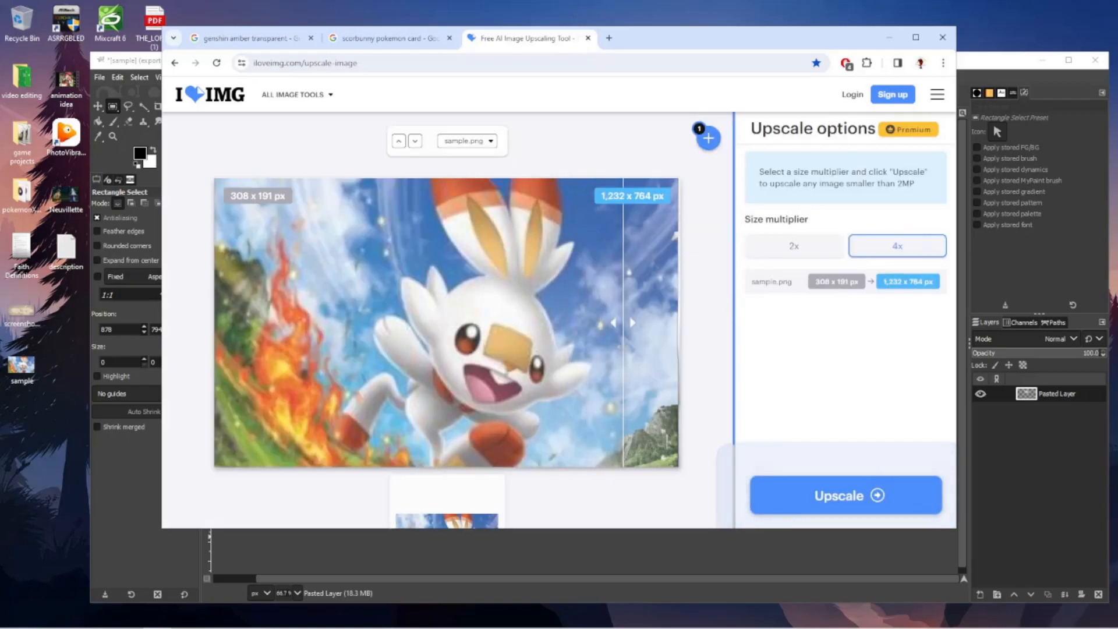
pyautogui.click(859, 507)
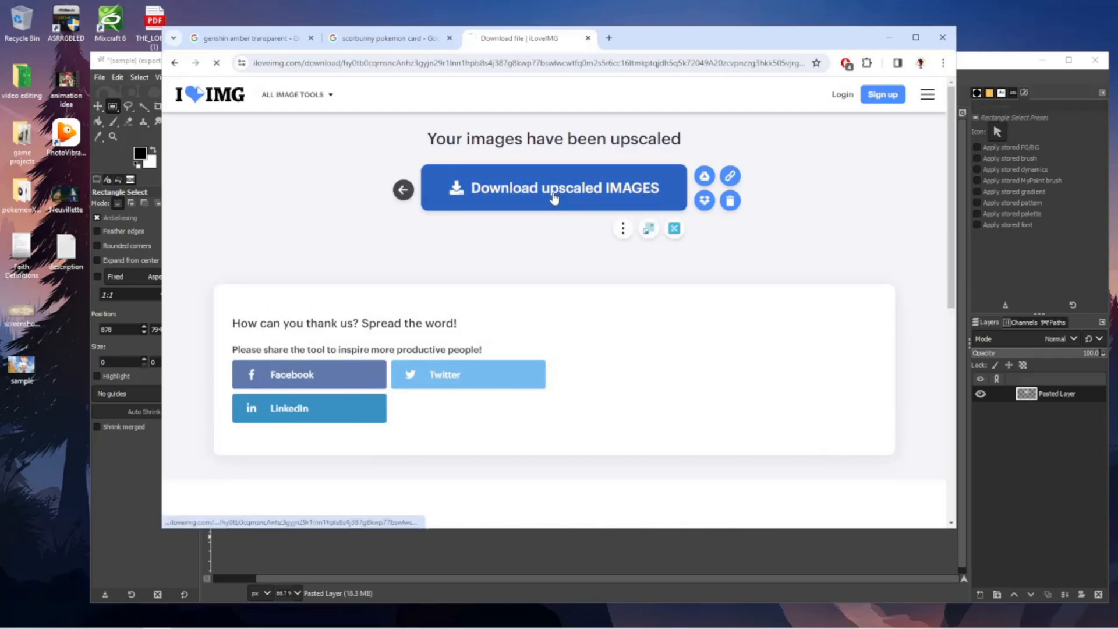
# Bring the upscaled sample.png into GIMP as a layer aligned with the canvas's lower edge, and delete the old pasted card layer
pyautogui.moveTo(767, 99); pyautogui.dragTo(632, 563)
pyautogui.press('m')
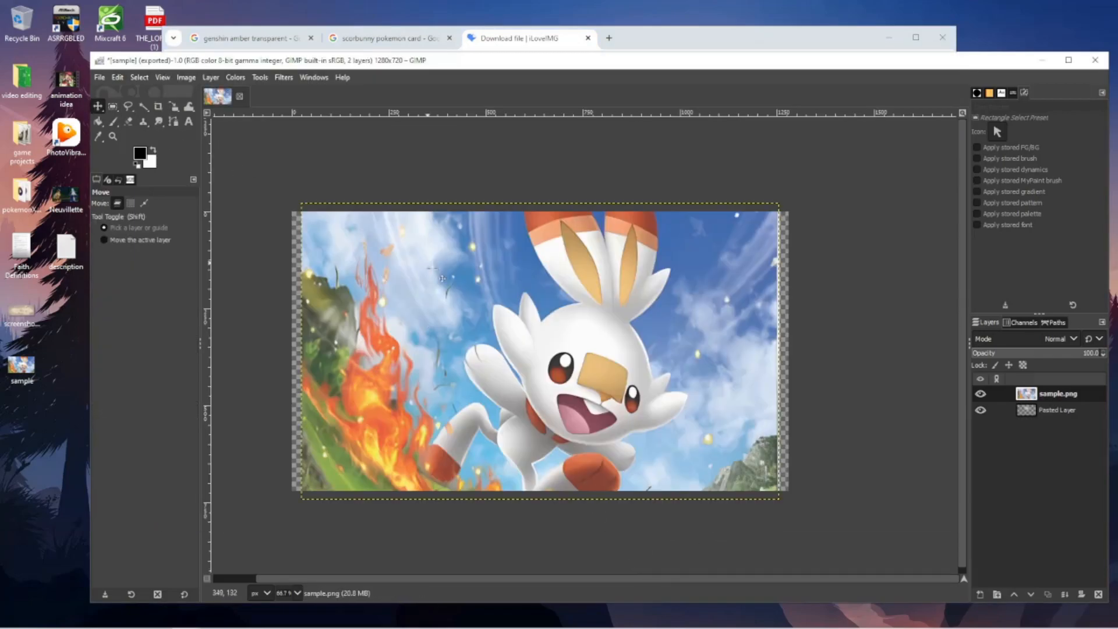
pyautogui.moveTo(550, 393)
pyautogui.mouseDown()
pyautogui.moveTo(575, 365)
pyautogui.moveTo(570, 386)
pyautogui.mouseUp()
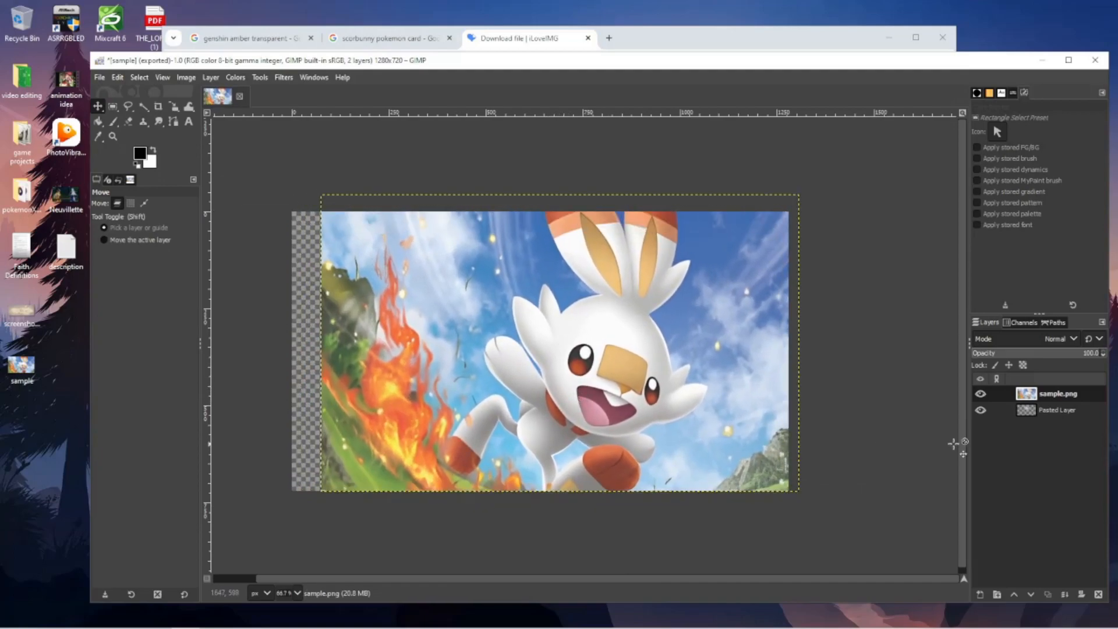
pyautogui.click(1044, 411)
pyautogui.click(1098, 594)
# Copy the Genshin Birthday Art Amber 2 render from the browser and paste it into the GIMP image as a new layer
pyautogui.click(250, 39)
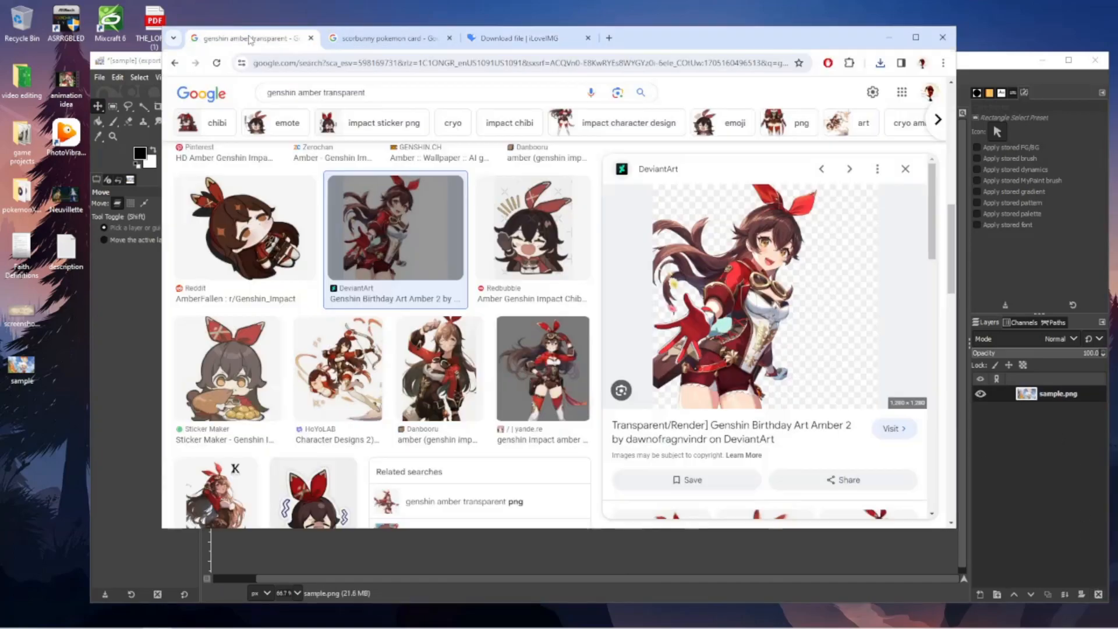
pyautogui.rightClick(756, 301)
pyautogui.click(774, 470)
pyautogui.click(116, 143)
pyautogui.hotkey('ctrl', 'v')
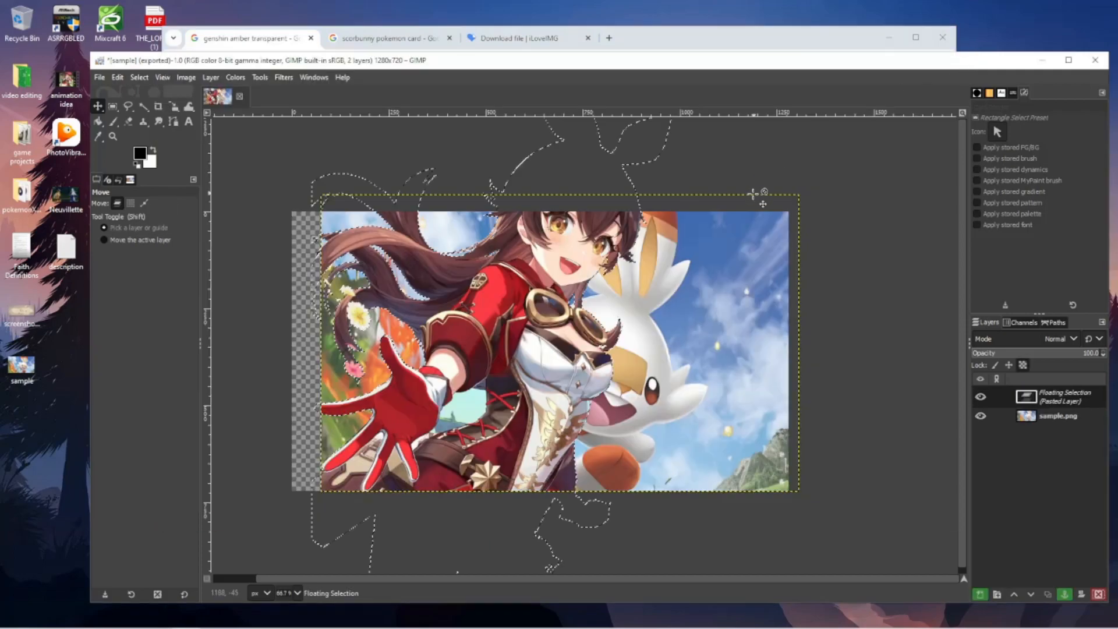
pyautogui.rightClick(1042, 396)
pyautogui.click(974, 92)
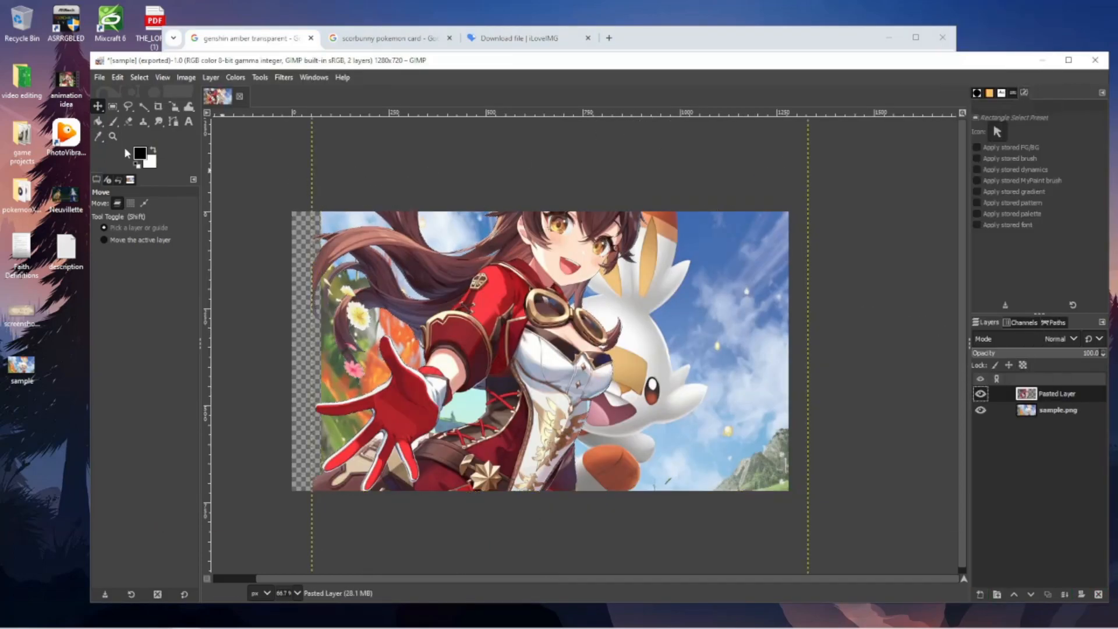
# Shift the Amber and Scorbunny layers apart so Amber stands on the left and Scorbunny on the right
pyautogui.moveTo(527, 349); pyautogui.dragTo(442, 378)
pyautogui.moveTo(620, 383)
pyautogui.mouseDown()
pyautogui.moveTo(659, 376)
pyautogui.moveTo(635, 403)
pyautogui.moveTo(627, 396)
pyautogui.mouseUp()
pyautogui.moveTo(463, 392); pyautogui.dragTo(414, 347)
pyautogui.moveTo(700, 384)
pyautogui.mouseDown()
pyautogui.moveTo(776, 391)
pyautogui.moveTo(713, 384)
pyautogui.mouseUp()
pyautogui.click(473, 380)
pyautogui.moveTo(384, 313); pyautogui.dragTo(408, 416)
# Scale the Amber layer up to 1630 × 1630 px with its aspect ratio kept
pyautogui.click(174, 106)
pyautogui.moveTo(222, 195); pyautogui.dragTo(86, 60)
pyautogui.moveTo(389, 368); pyautogui.dragTo(447, 450)
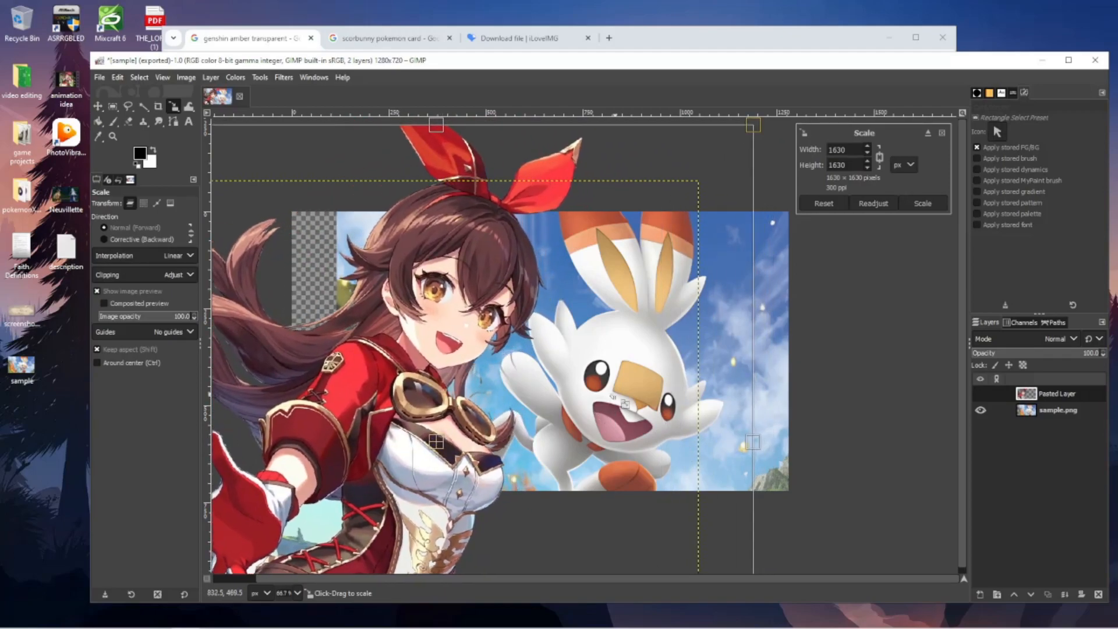
pyautogui.click(922, 203)
# Reposition the layers so Amber's face fills the left half and Scorbunny stands fully visible beside her on the right
pyautogui.click(98, 107)
pyautogui.moveTo(770, 370); pyautogui.dragTo(805, 369)
pyautogui.moveTo(375, 417); pyautogui.dragTo(416, 433)
pyautogui.moveTo(643, 395); pyautogui.dragTo(600, 395)
pyautogui.hotkey('ctrl', 'z')
pyautogui.moveTo(440, 436); pyautogui.dragTo(432, 420)
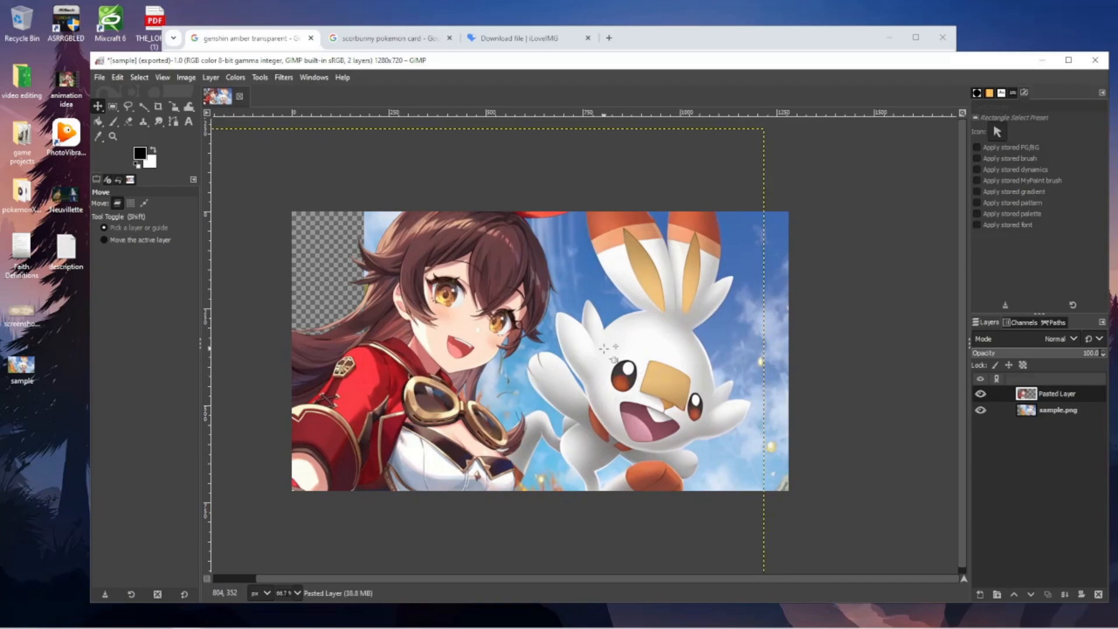
# Resize the sample.png background layer to the image size
pyautogui.click(1045, 413)
pyautogui.click(186, 77)
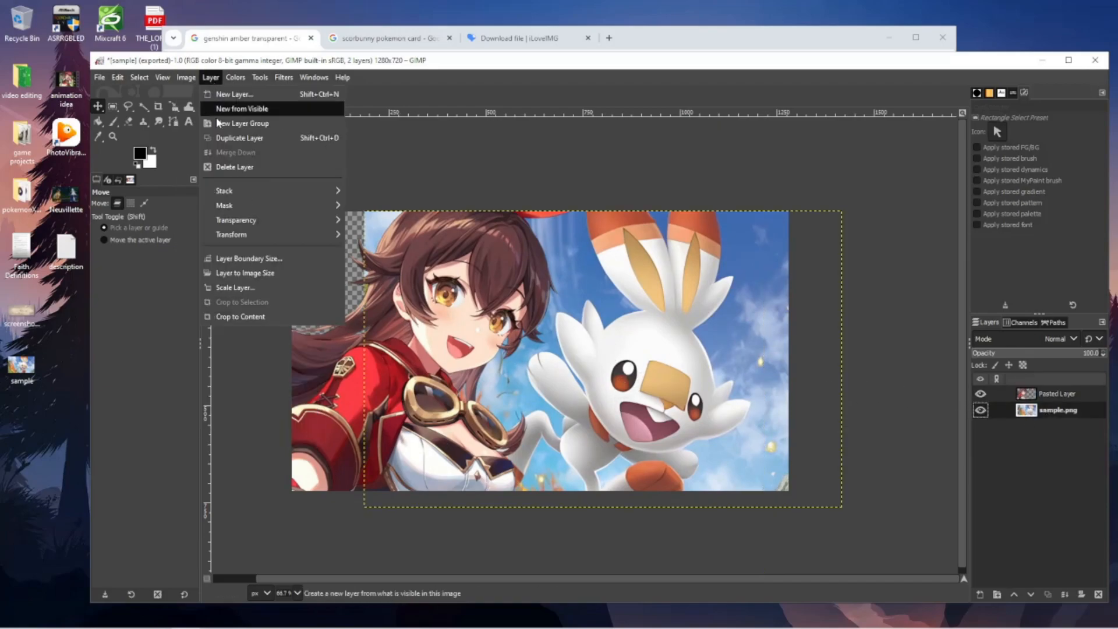
pyautogui.click(252, 273)
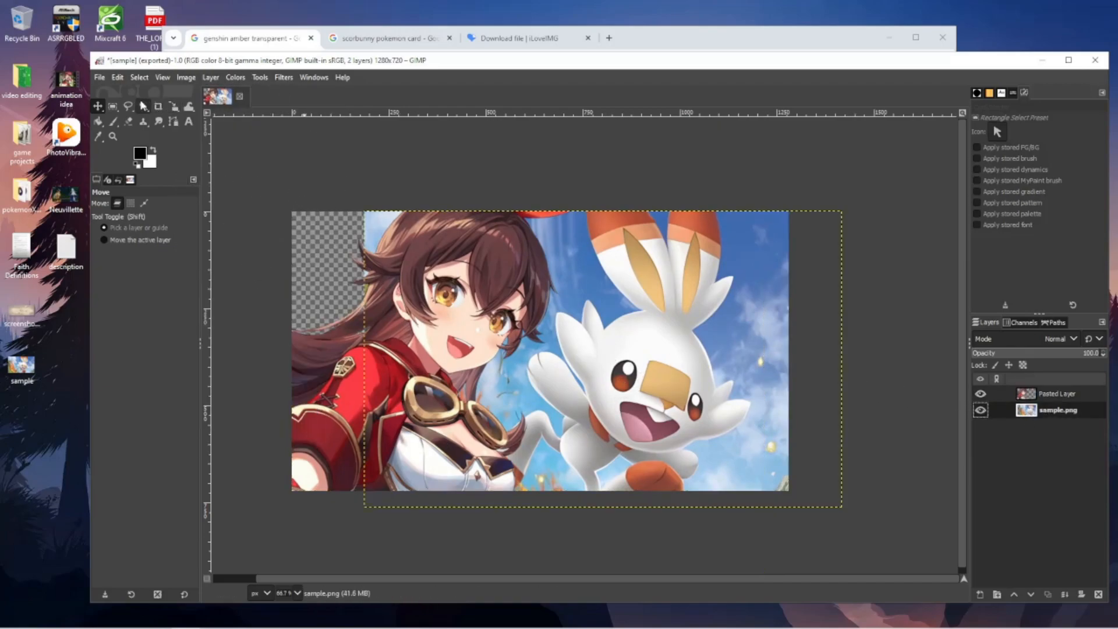
pyautogui.click(210, 78)
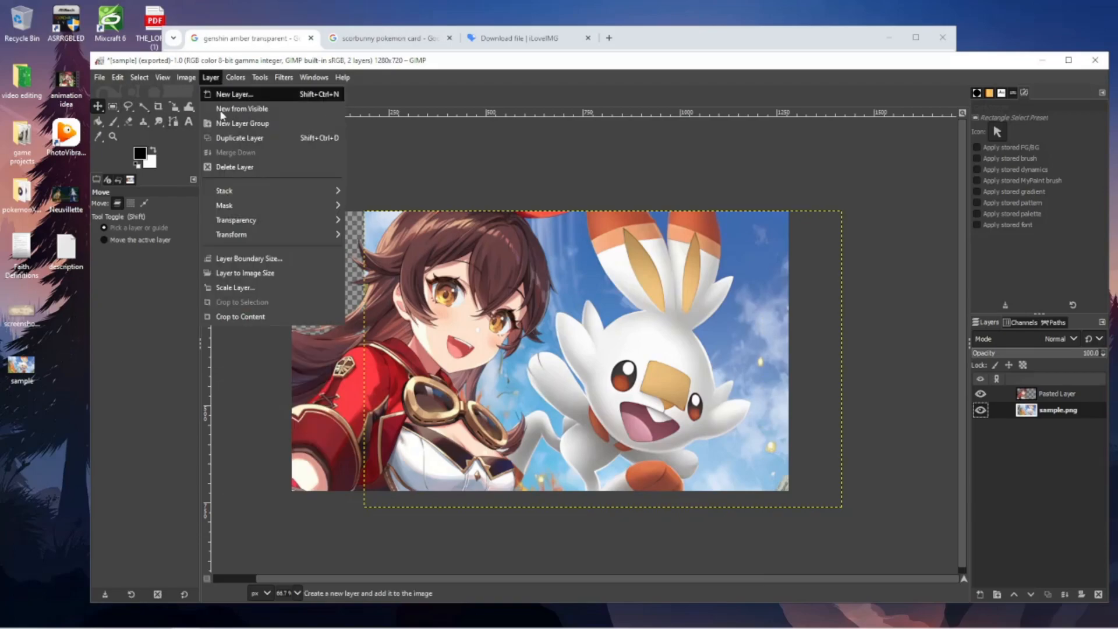
pyautogui.click(266, 271)
# Copy a background strip about 222 × 779 px, flip the pasted copy horizontally and place it over the blank area on the left
pyautogui.press('r')
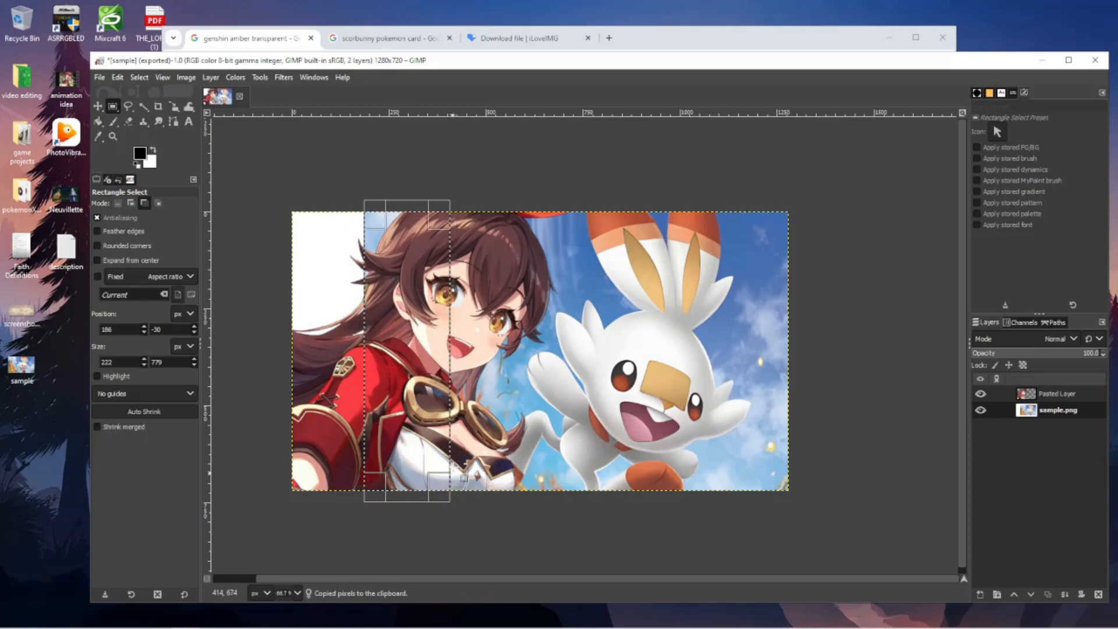
pyautogui.hotkey('ctrl', 'v')
pyautogui.click(210, 77)
pyautogui.moveTo(257, 240)
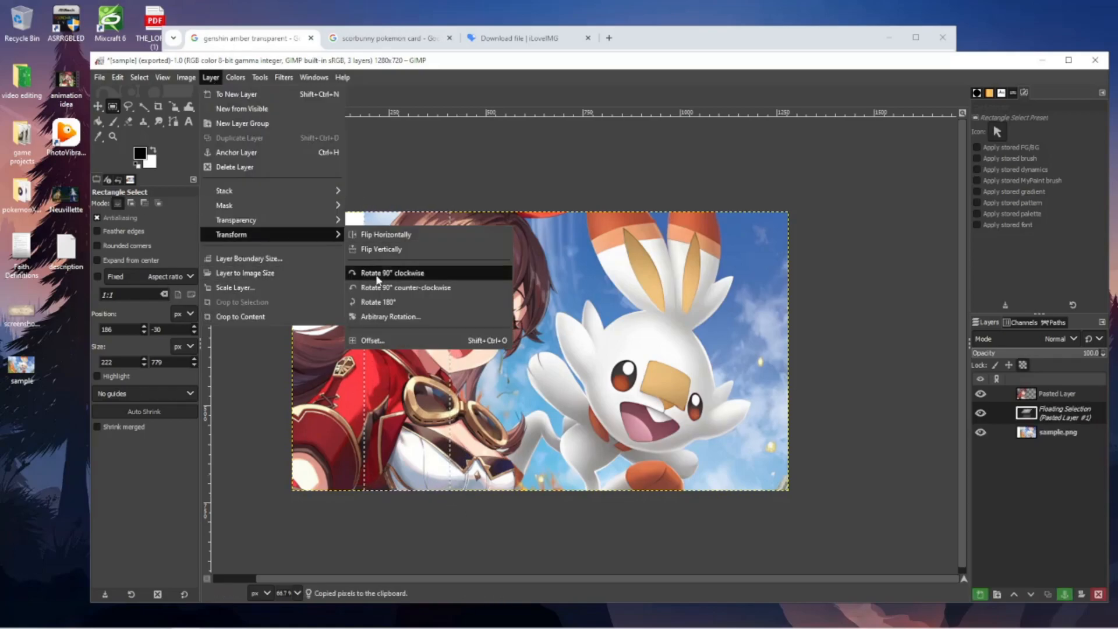
pyautogui.click(378, 235)
pyautogui.moveTo(373, 231); pyautogui.dragTo(283, 230)
pyautogui.click(350, 188)
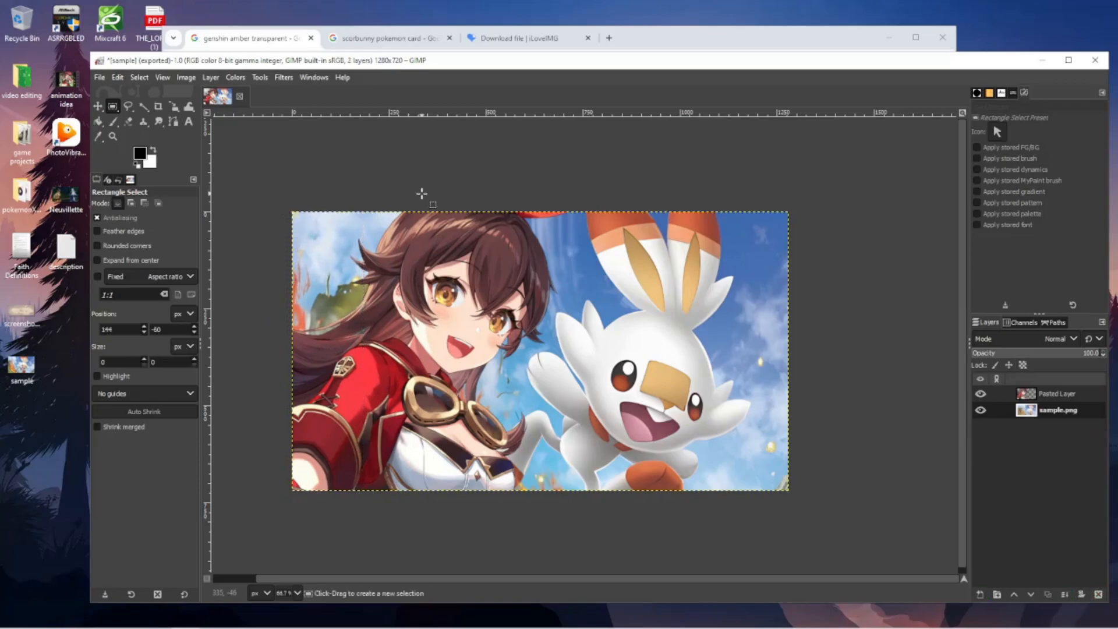
# Smudge the vertical seam between the mirrored strip and the original sky beside Amber's hair
pyautogui.scroll(5, 322, 229)
pyautogui.hotkey('ctrl', 'v')
pyautogui.click(624, 226)
pyautogui.hotkey('ctrl', 'v')
pyautogui.click(591, 236)
pyautogui.scroll(1, 567, 234)
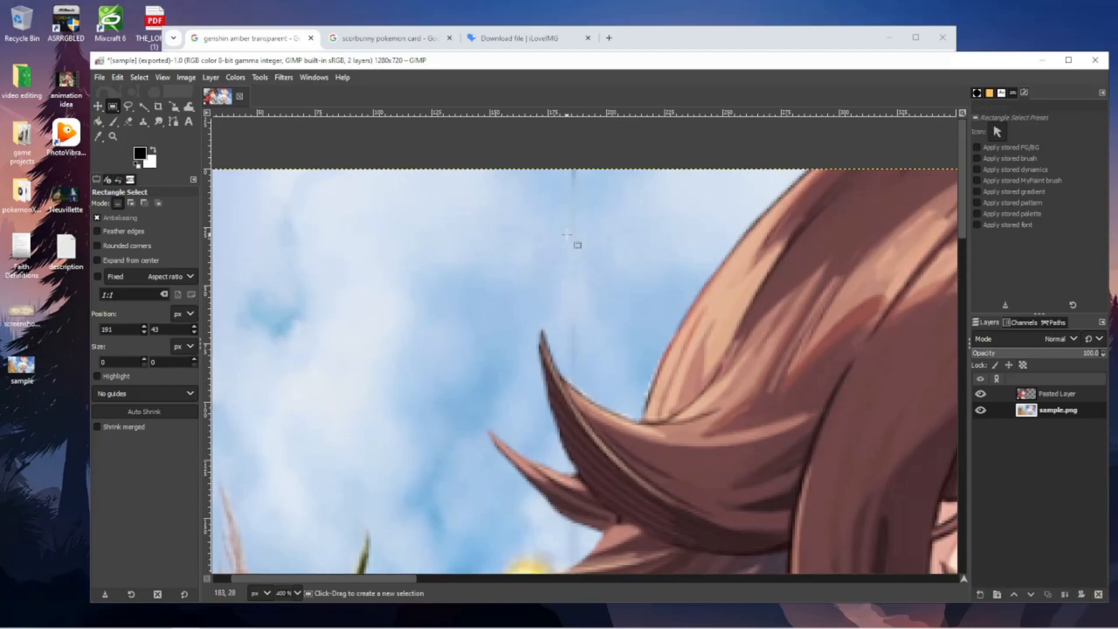
pyautogui.click(158, 122)
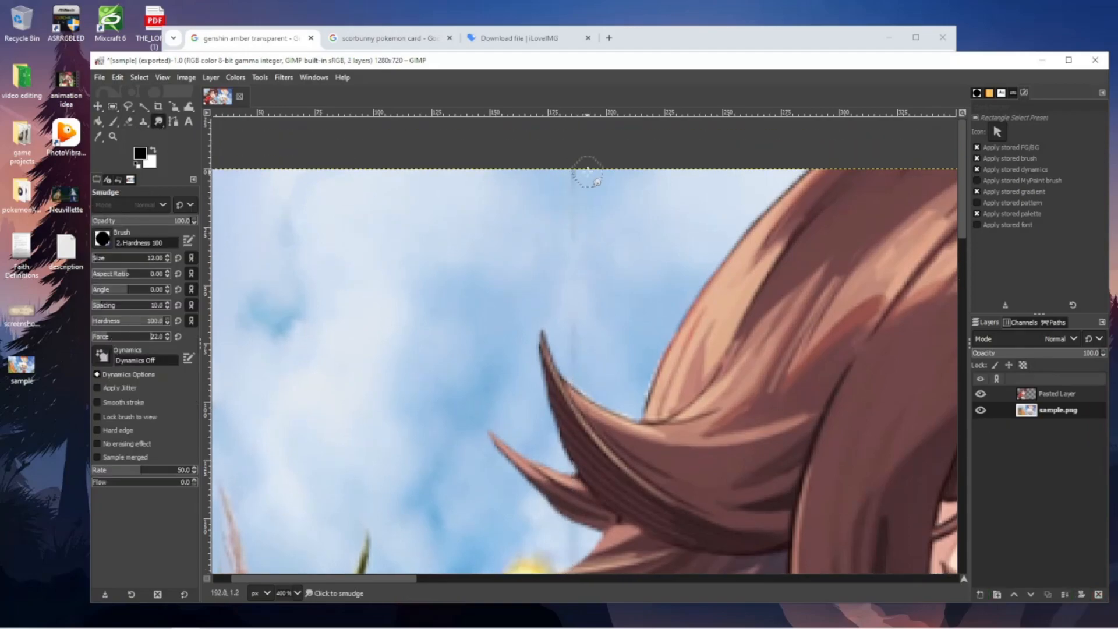
pyautogui.scroll(-2, 627, 246)
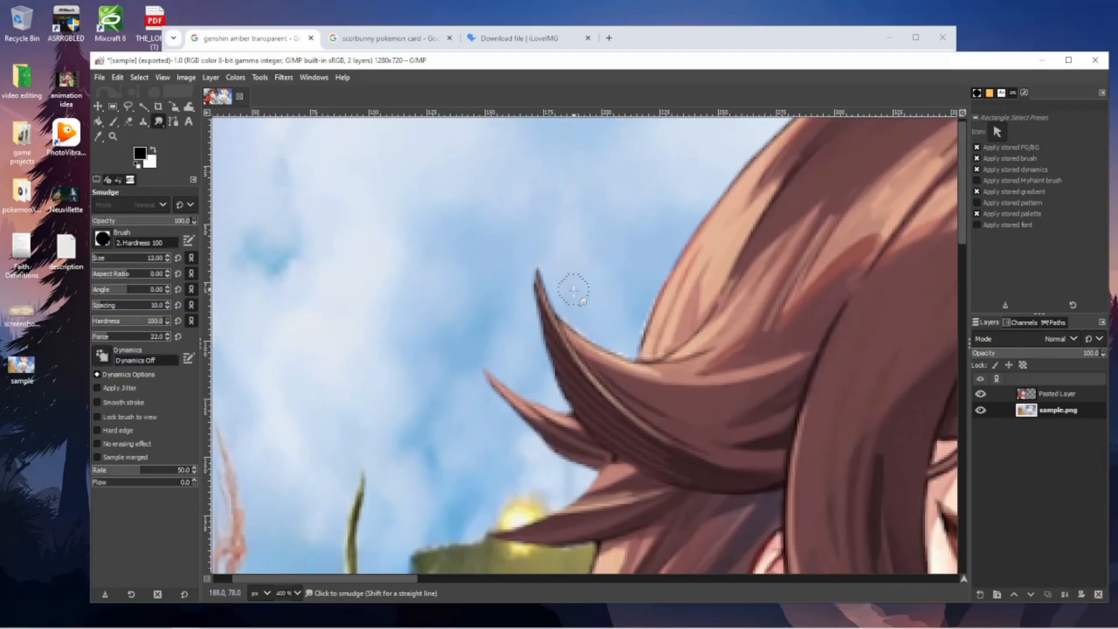
pyautogui.scroll(-2, 574, 287)
pyautogui.keyDown('ctrl'); pyautogui.scroll(-5, 572, 388); pyautogui.keyUp('ctrl')
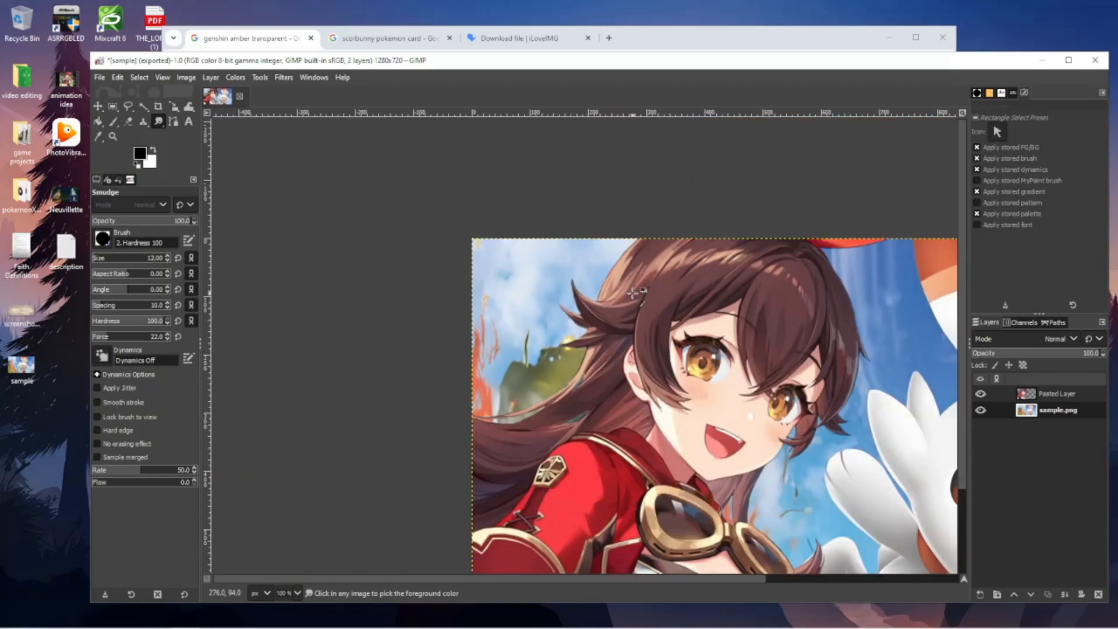
pyautogui.keyDown('ctrl'); pyautogui.scroll(1, 385, 243); pyautogui.keyUp('ctrl')
# Save the project to the Desktop folder as amber.xcf
pyautogui.click(99, 77)
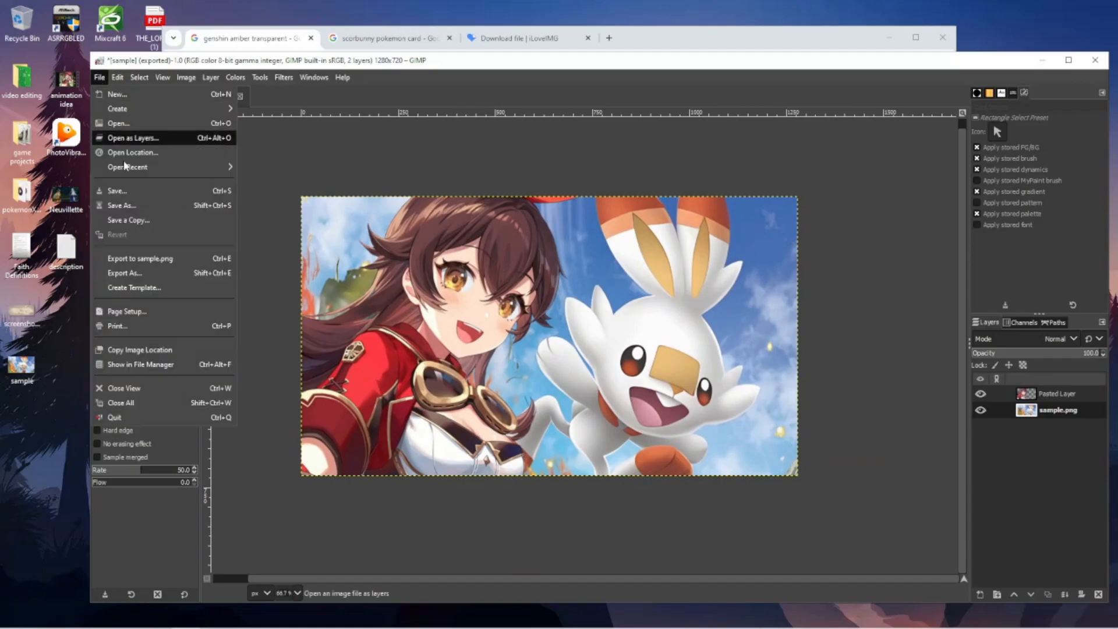
pyautogui.click(117, 191)
pyautogui.click(321, 224)
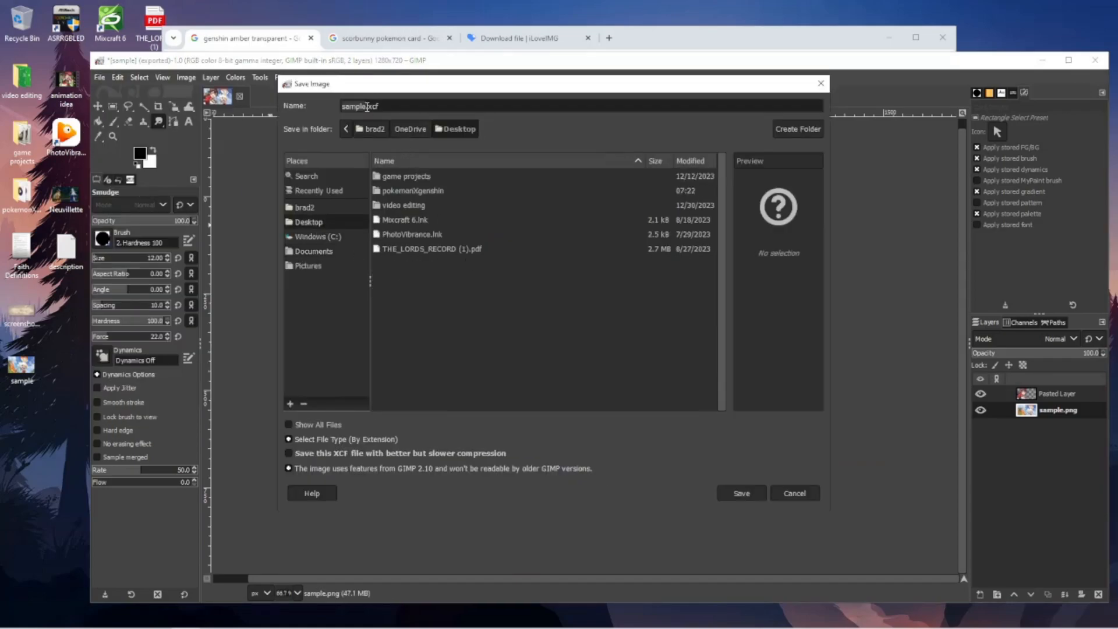
pyautogui.press('Return')
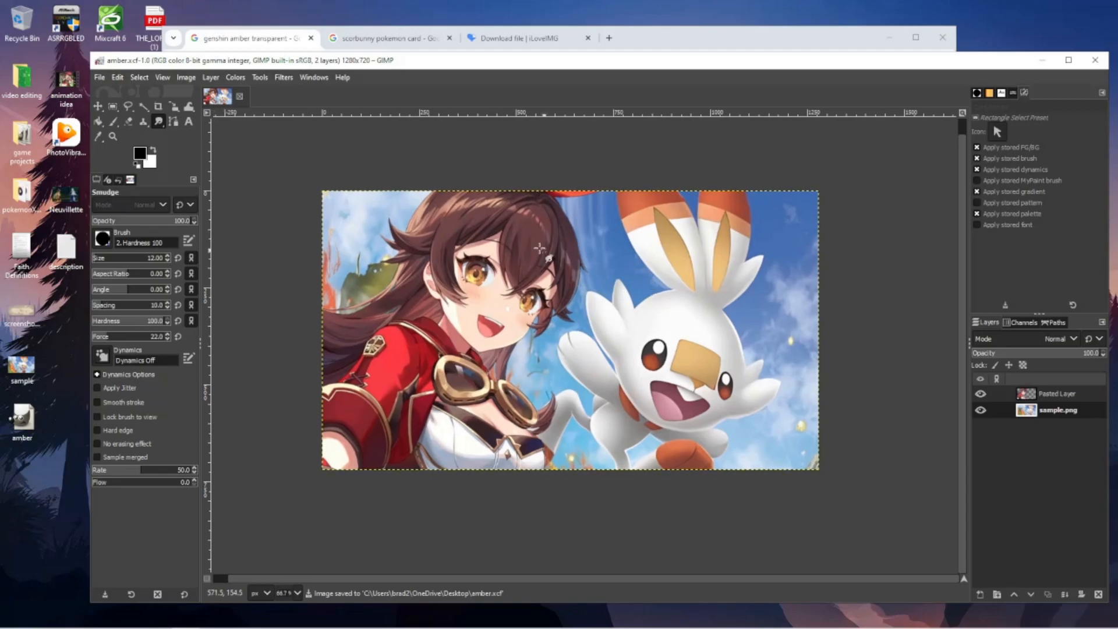
# Add a new transparent 1280 × 720 px layer above the pasted character layer
pyautogui.click(1074, 401)
pyautogui.click(980, 594)
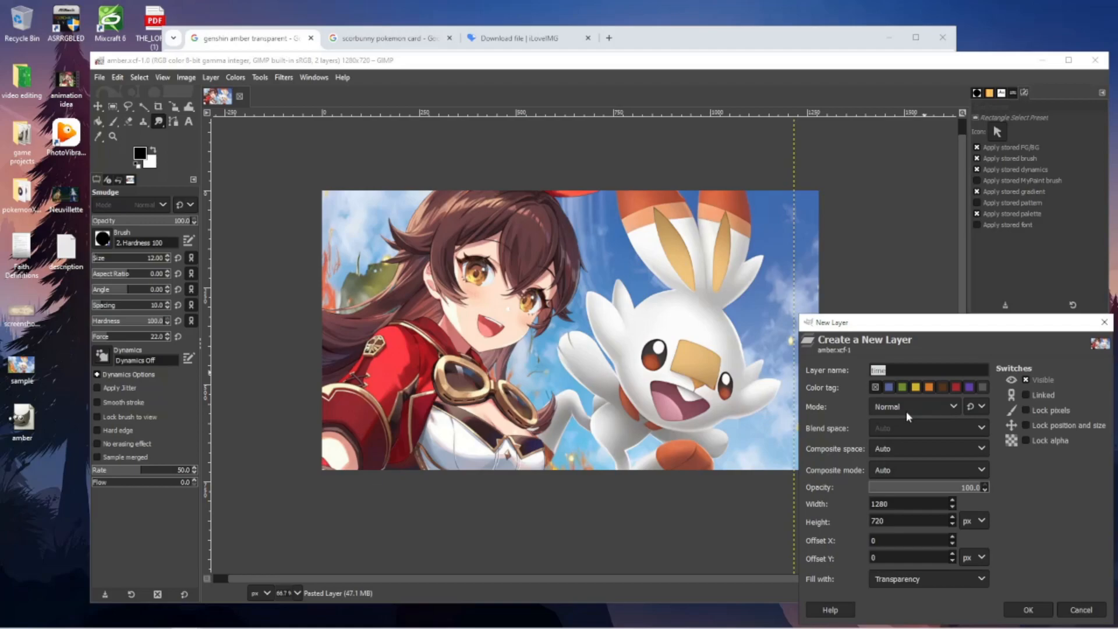
pyautogui.click(1028, 609)
# Paint short size 17 strokes in sampled light sky blue along the edges of Scorbunny's lower body and feet
pyautogui.press('o')
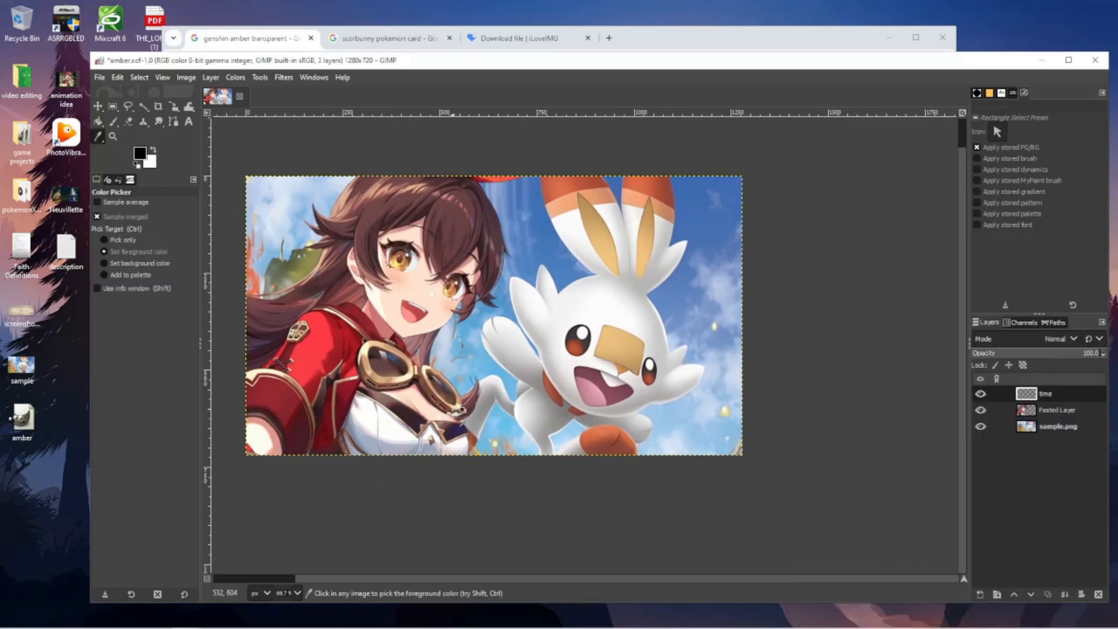
pyautogui.click(655, 413)
pyautogui.press('p')
pyautogui.click(128, 336)
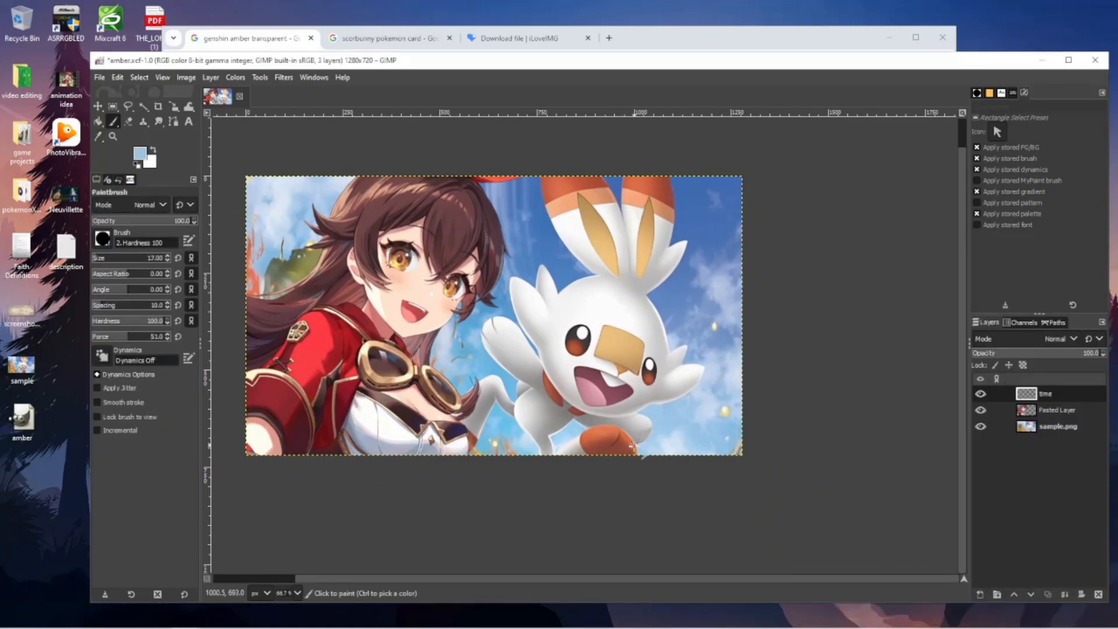
pyautogui.moveTo(647, 405); pyautogui.dragTo(657, 402)
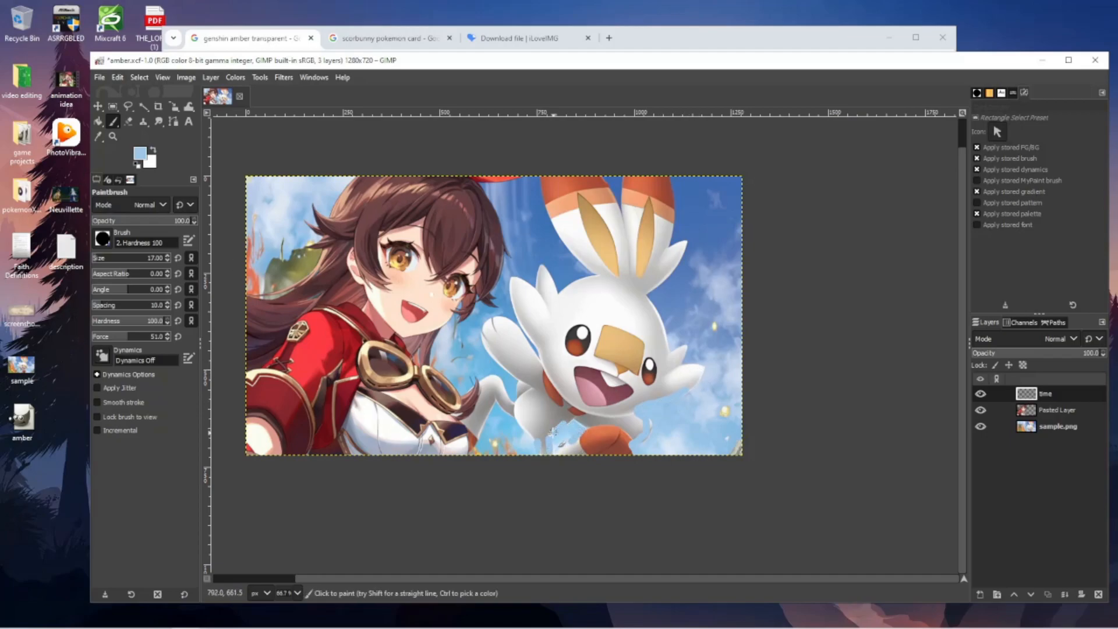
pyautogui.keyDown('ctrl'); pyautogui.click(488, 403); pyautogui.keyUp('ctrl')
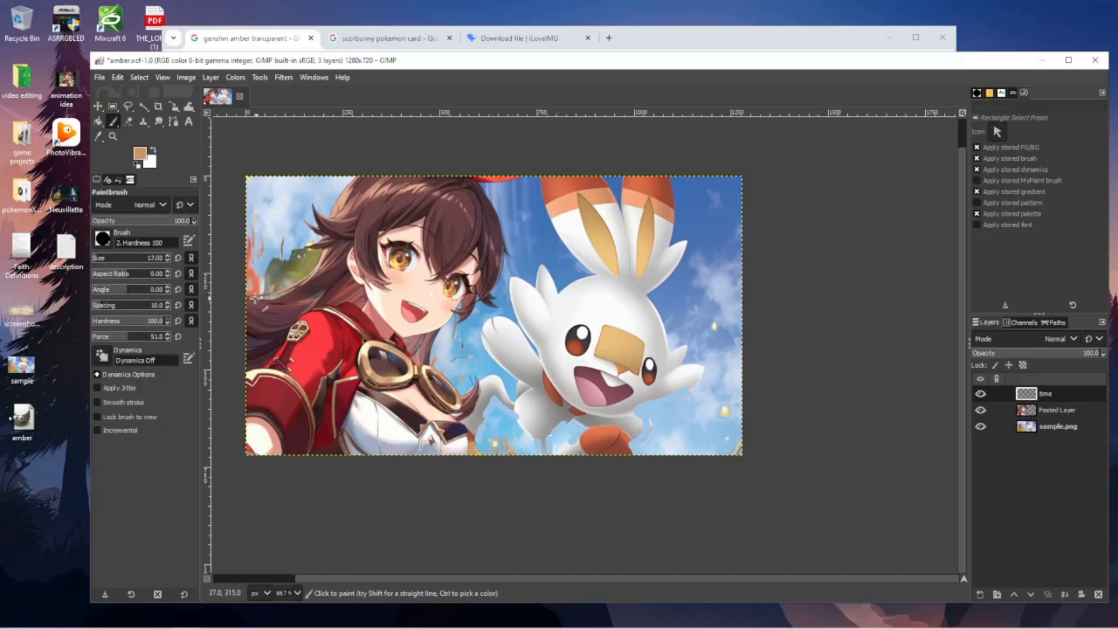
# Paint sampled cloud and sky tones along the outer edge of Scorbunny's far cheek tufts, head and ear
pyautogui.press('o')
pyautogui.click(708, 385)
pyautogui.press('p')
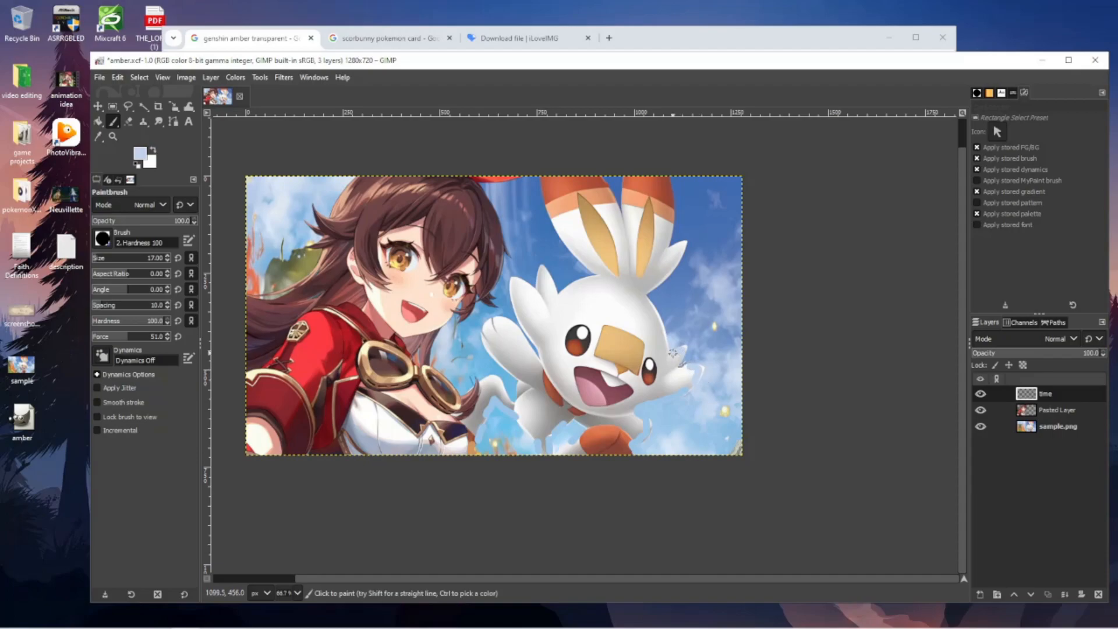
pyautogui.keyDown('ctrl'); pyautogui.click(527, 258); pyautogui.keyUp('ctrl')
pyautogui.keyDown('shift'); pyautogui.click(671, 271); pyautogui.keyUp('shift')
pyautogui.keyDown('shift'); pyautogui.click(683, 246); pyautogui.keyUp('shift')
pyautogui.keyDown('shift'); pyautogui.click(668, 245); pyautogui.keyUp('shift')
pyautogui.keyDown('shift'); pyautogui.click(672, 231); pyautogui.keyUp('shift')
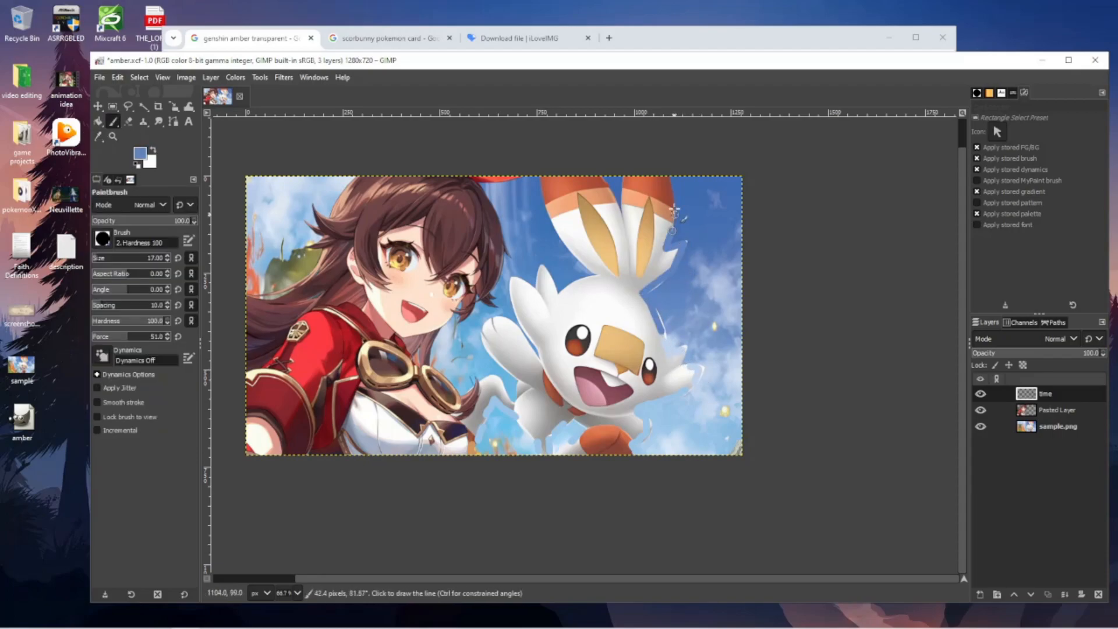
# Sample the deep blue sky and paint it along the edges of both of Scorbunny's tall ears
pyautogui.click(98, 136)
pyautogui.click(620, 188)
pyautogui.click(113, 122)
pyautogui.keyDown('shift'); pyautogui.click(623, 210); pyautogui.keyUp('shift')
pyautogui.keyDown('shift'); pyautogui.click(599, 176); pyautogui.keyUp('shift')
pyautogui.click(546, 177)
pyautogui.keyDown('shift'); pyautogui.click(593, 268); pyautogui.keyUp('shift')
# Paint sampled sky blue along Scorbunny's cheek tufts and raised arm on the side facing Amber
pyautogui.click(98, 136)
pyautogui.press('p')
pyautogui.keyDown('shift'); pyautogui.click(539, 285); pyautogui.keyUp('shift')
pyautogui.keyDown('ctrl'); pyautogui.click(517, 277); pyautogui.keyUp('ctrl')
pyautogui.press('o')
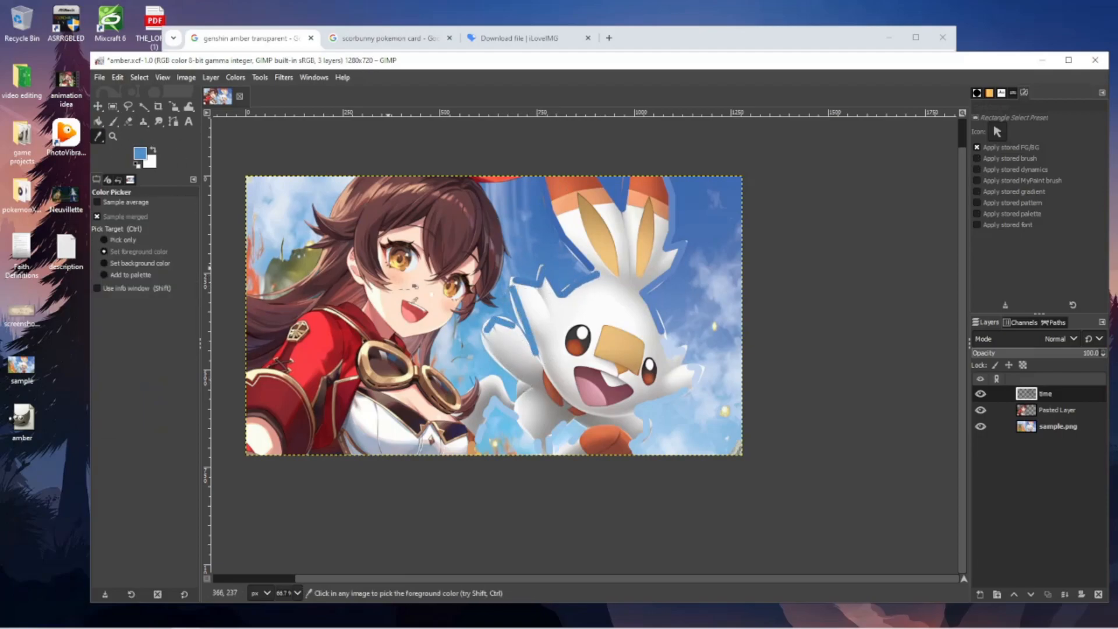
# Paint sampled background blues over the edge of Amber's hair on the side facing Scorbunny
pyautogui.click(113, 122)
pyautogui.keyDown('ctrl'); pyautogui.click(432, 358); pyautogui.keyUp('ctrl')
pyautogui.click(98, 136)
pyautogui.click(508, 274)
pyautogui.click(113, 122)
pyautogui.moveTo(499, 234); pyautogui.dragTo(492, 293)
pyautogui.click(98, 137)
pyautogui.click(502, 213)
pyautogui.click(113, 122)
pyautogui.click(490, 211)
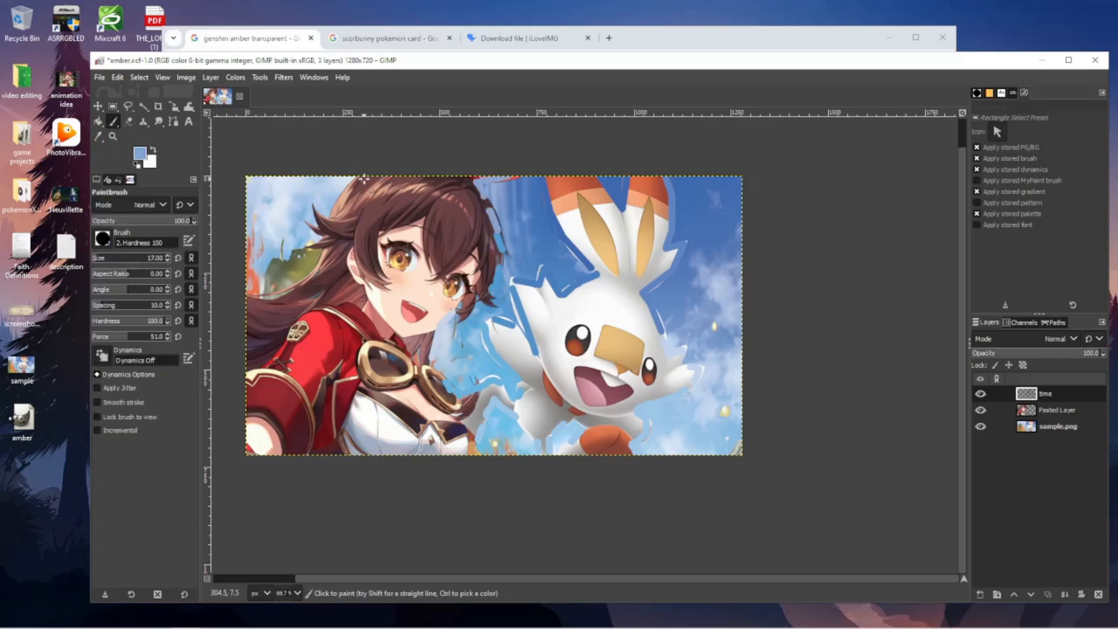
pyautogui.click(98, 138)
pyautogui.click(452, 324)
pyautogui.click(114, 122)
# Paint sampled background colours, including the orange flame tone, along the outer edge of Amber's hair away from Scorbunny
pyautogui.click(98, 137)
pyautogui.moveTo(320, 228); pyautogui.dragTo(320, 267)
pyautogui.click(313, 260)
pyautogui.click(114, 122)
pyautogui.keyDown('shift'); pyautogui.click(267, 301); pyautogui.keyUp('shift')
pyautogui.click(98, 137)
pyautogui.click(254, 289)
pyautogui.click(114, 122)
pyautogui.moveTo(254, 288); pyautogui.dragTo(252, 304)
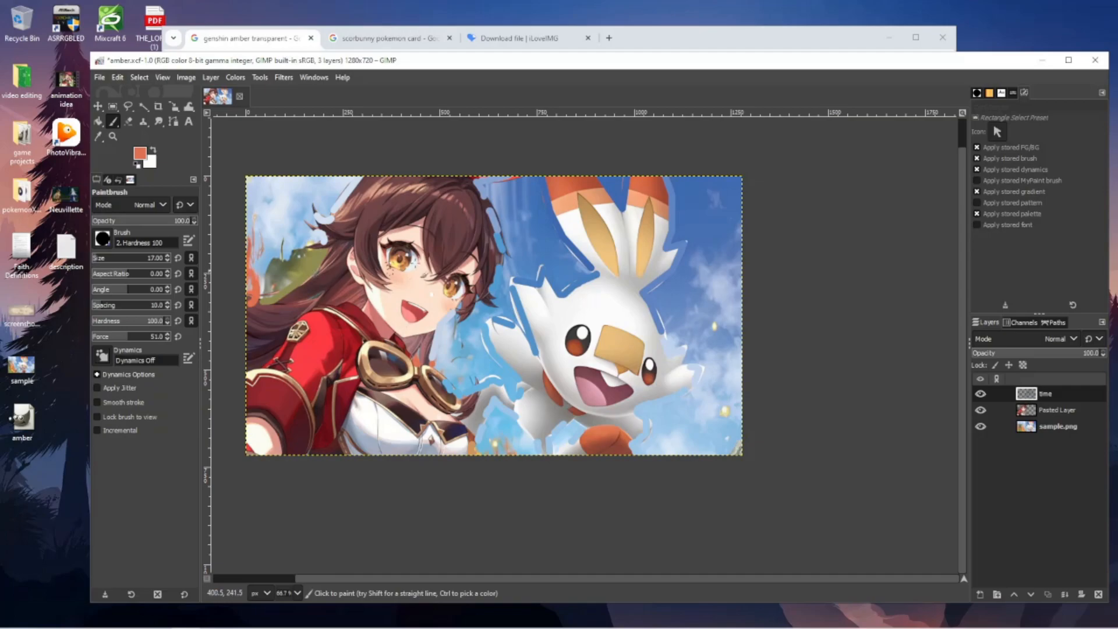
# Apply a Gaussian Blur of 33.39 in X and Y to the layer with the edge strokes
pyautogui.click(281, 78)
pyautogui.moveTo(313, 148)
pyautogui.click(446, 162)
pyautogui.moveTo(52, 123); pyautogui.dragTo(105, 123)
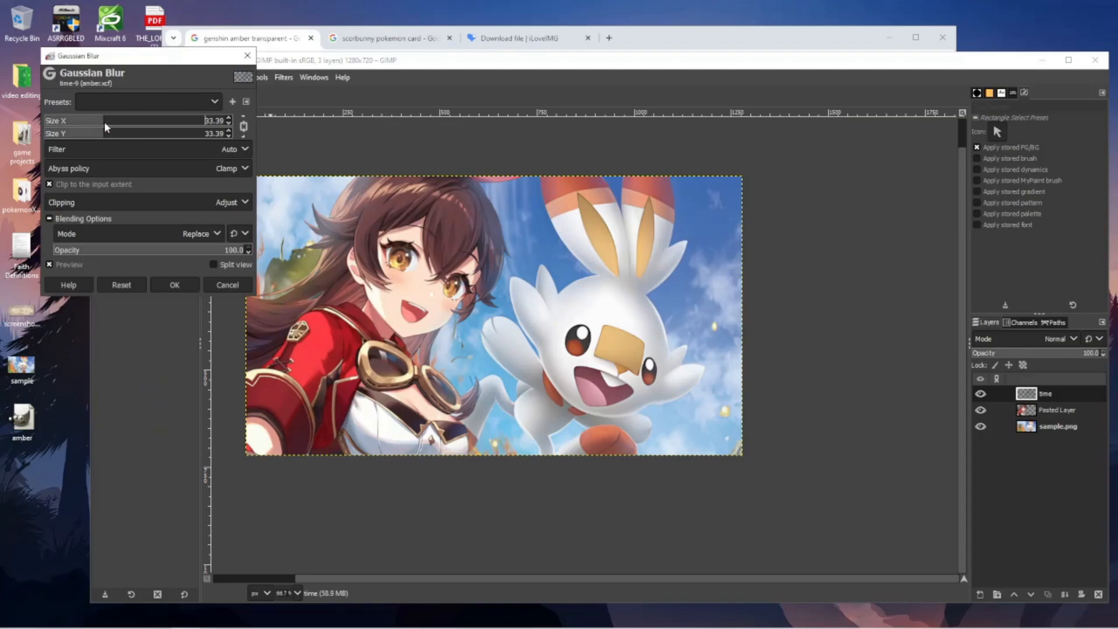
pyautogui.click(172, 284)
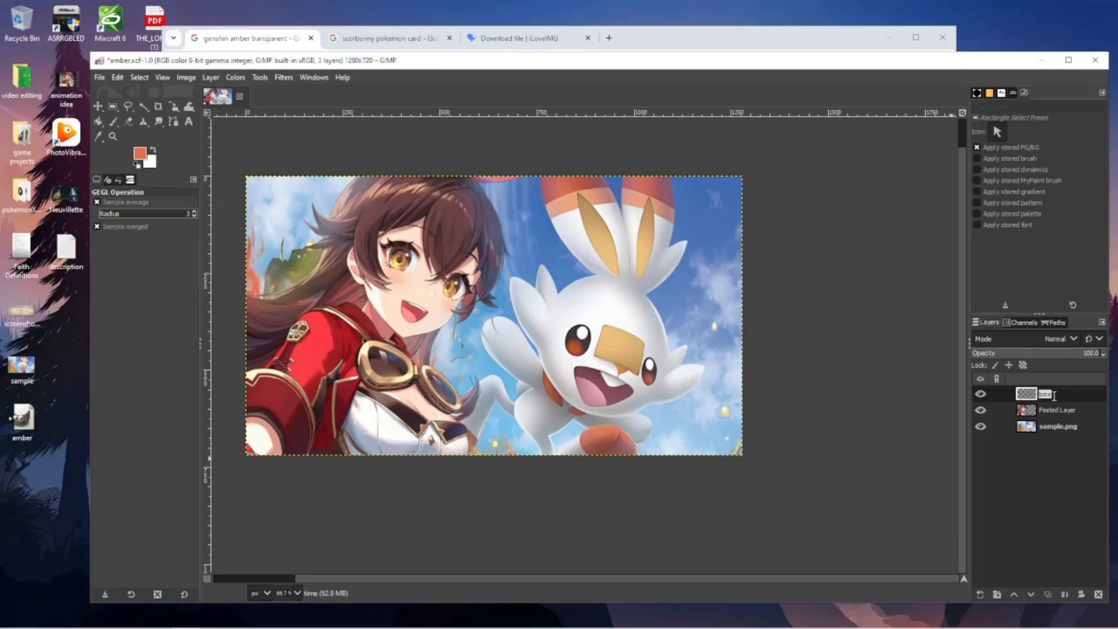
# Rename the blurred stroke layer to "bloom effect" and toggle its visibility to compare the result
pyautogui.click(982, 393)
pyautogui.click(982, 393)
pyautogui.click(982, 393)
pyautogui.click(982, 394)
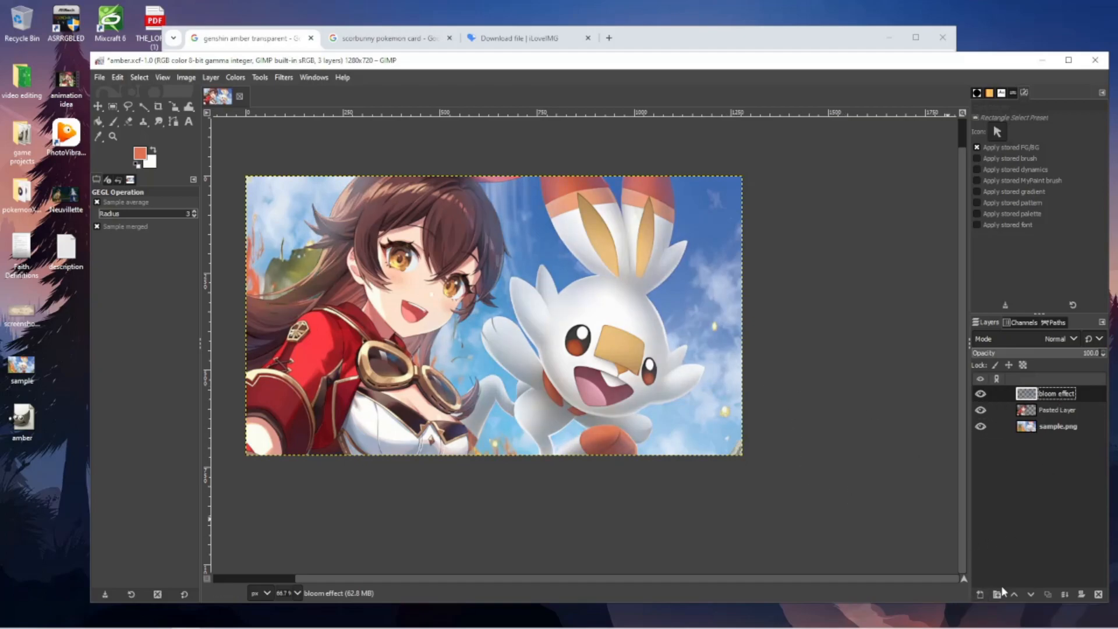
# Add another transparent layer above the bloom effect layer
pyautogui.click(980, 594)
pyautogui.click(1025, 600)
pyautogui.click(98, 139)
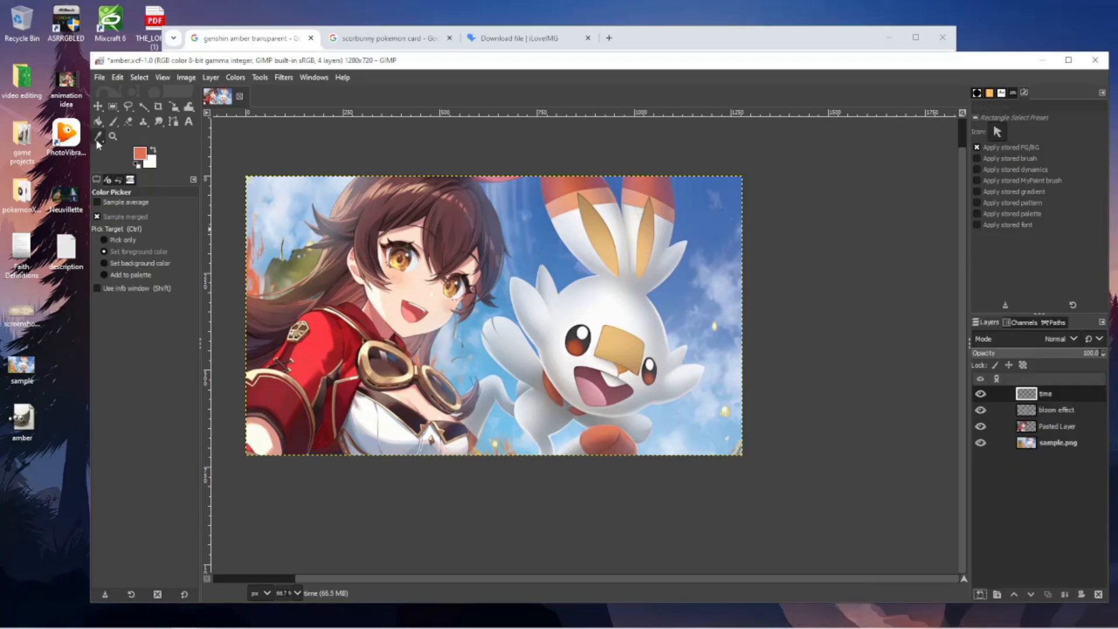
# Paint black size 15 shadow strokes along Amber's face, neck and jacket and along Scorbunny's ear, head and body
pyautogui.click(113, 122)
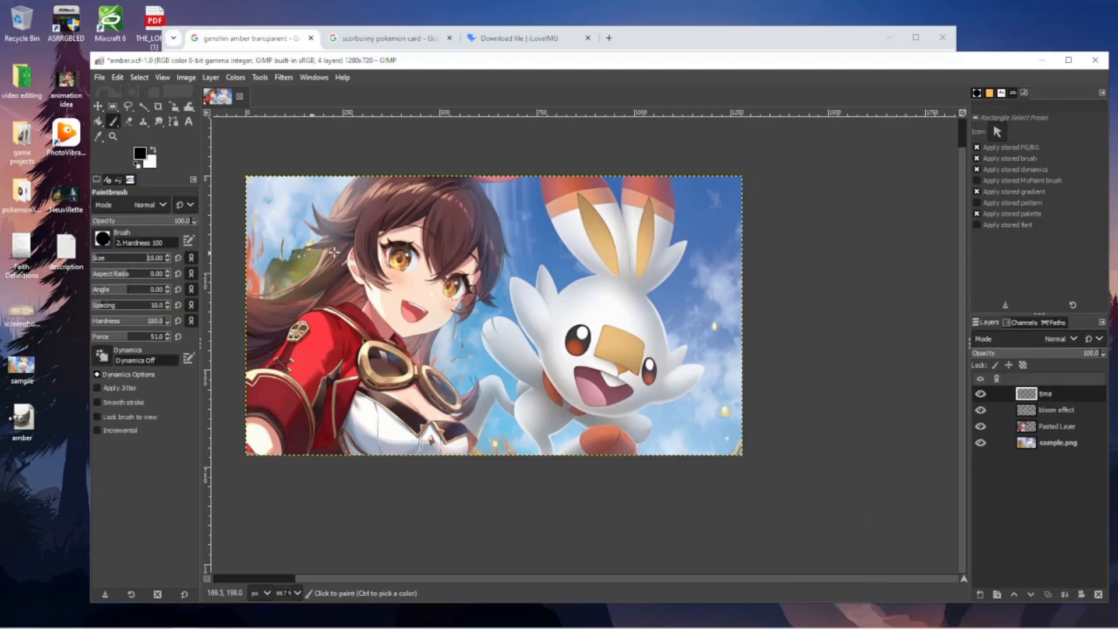
pyautogui.moveTo(348, 246); pyautogui.dragTo(366, 300)
pyautogui.moveTo(324, 312)
pyautogui.mouseDown()
pyautogui.moveTo(316, 365)
pyautogui.moveTo(358, 452)
pyautogui.mouseUp()
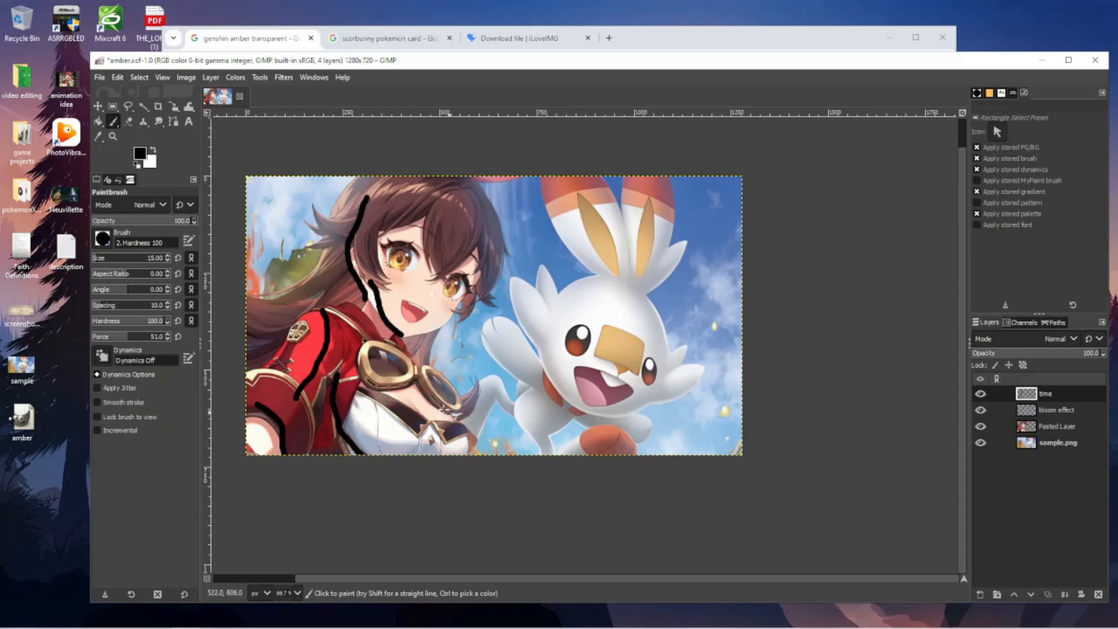
pyautogui.moveTo(545, 192); pyautogui.dragTo(600, 274)
pyautogui.moveTo(511, 280)
pyautogui.mouseDown()
pyautogui.moveTo(545, 367)
pyautogui.moveTo(617, 418)
pyautogui.mouseUp()
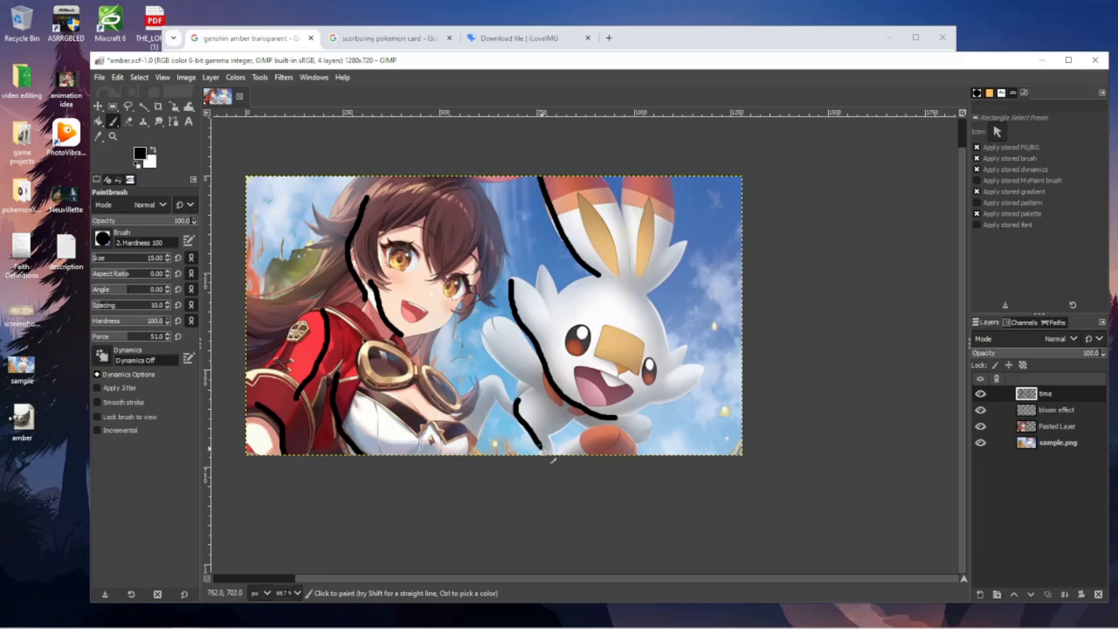
pyautogui.scroll(1, 429, 144)
# Apply a Zoom Motion Blur to the shadow strokes with centre X 1.072, centre Y 0.258 and blurring factor 0.265, then compare the layer's visibility
pyautogui.click(283, 77)
pyautogui.moveTo(308, 160)
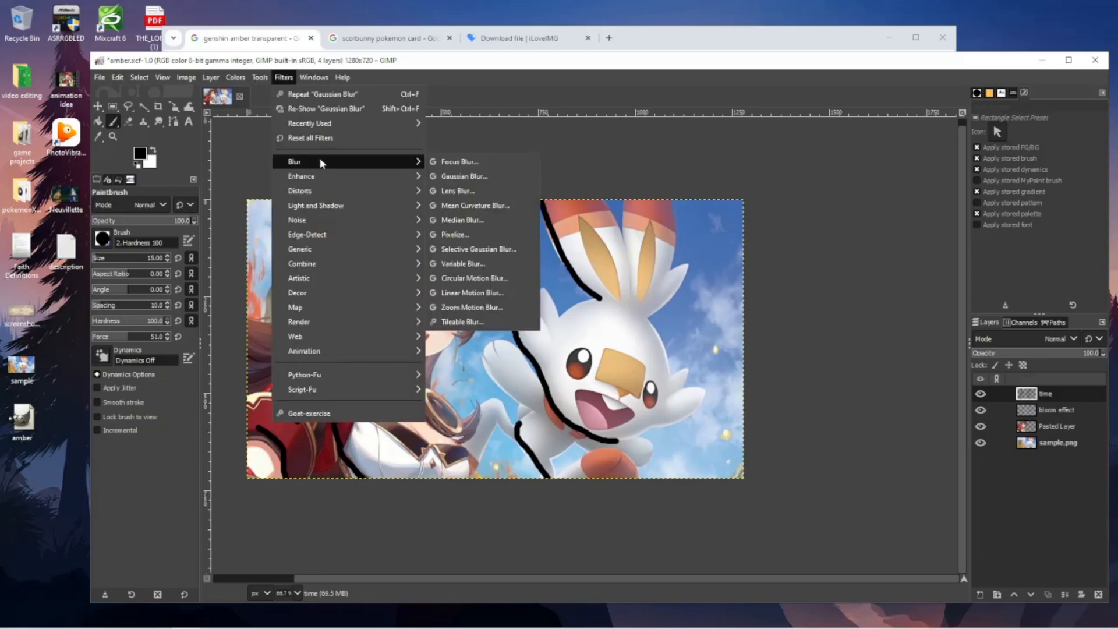
pyautogui.click(474, 305)
pyautogui.moveTo(496, 340); pyautogui.dragTo(781, 272)
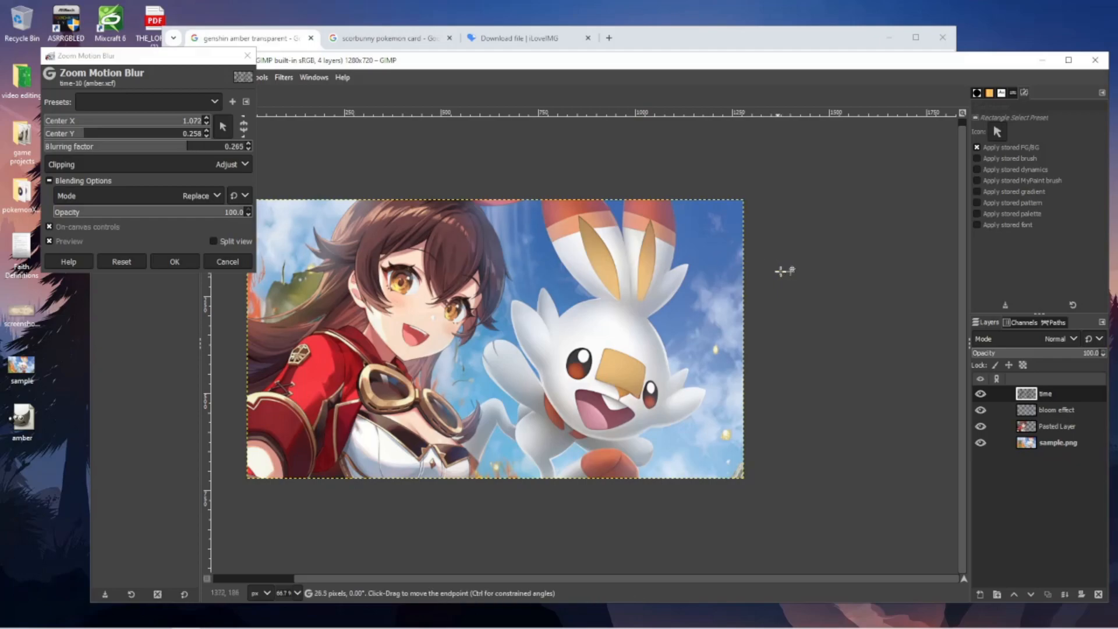
pyautogui.click(174, 261)
pyautogui.click(981, 393)
pyautogui.click(981, 394)
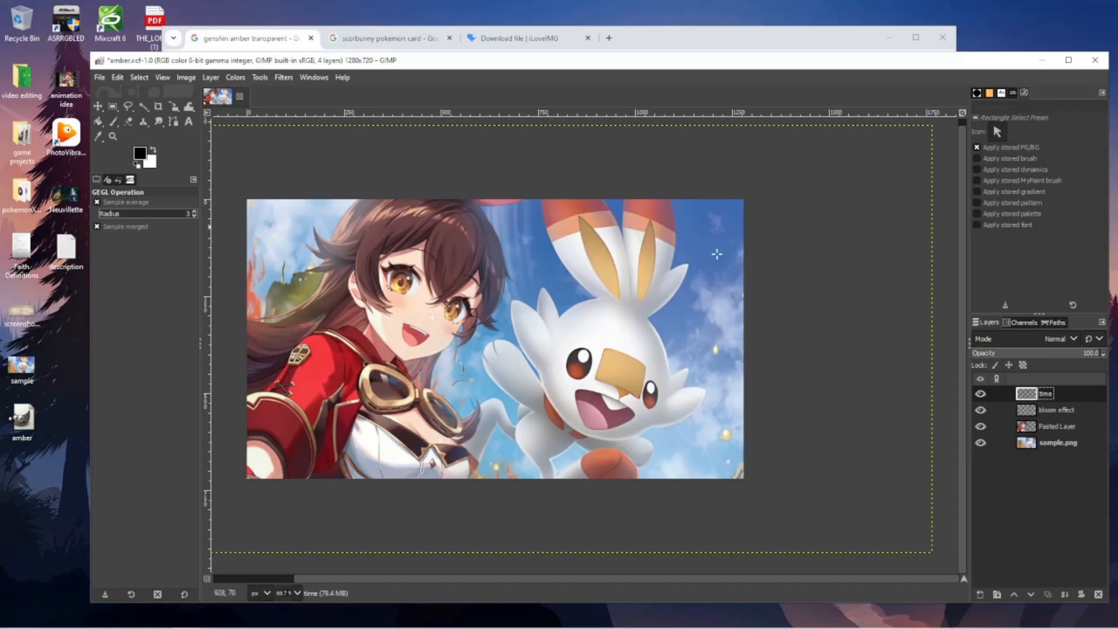
# Add a new layer and paint a broad white band along the image's upper edge above Scorbunny, undoing one misplaced stroke
pyautogui.keyDown('shift'); pyautogui.click(980, 594); pyautogui.keyUp('shift')
pyautogui.press('x')
pyautogui.press('p')
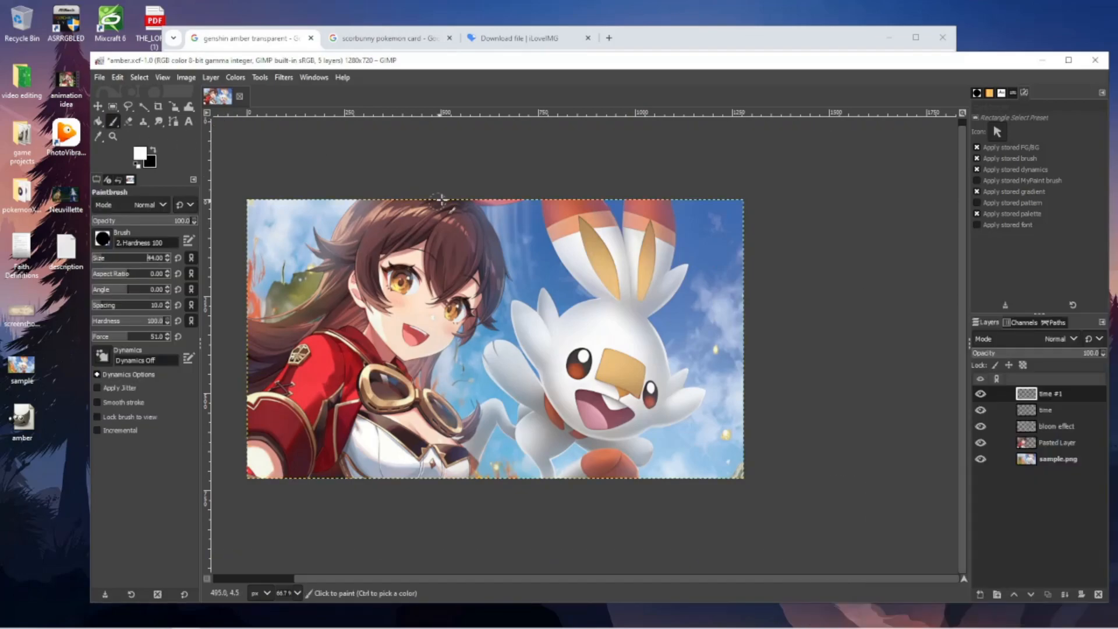
pyautogui.moveTo(639, 174); pyautogui.dragTo(754, 208)
pyautogui.moveTo(585, 185); pyautogui.dragTo(753, 246)
pyautogui.hotkey('ctrl', 'z')
pyautogui.moveTo(499, 178); pyautogui.dragTo(690, 185)
# Paint black size 120 strokes along the lower edge of the image beneath Amber and Scorbunny
pyautogui.press('x')
pyautogui.moveTo(339, 482); pyautogui.dragTo(457, 500)
pyautogui.moveTo(542, 495); pyautogui.dragTo(575, 494)
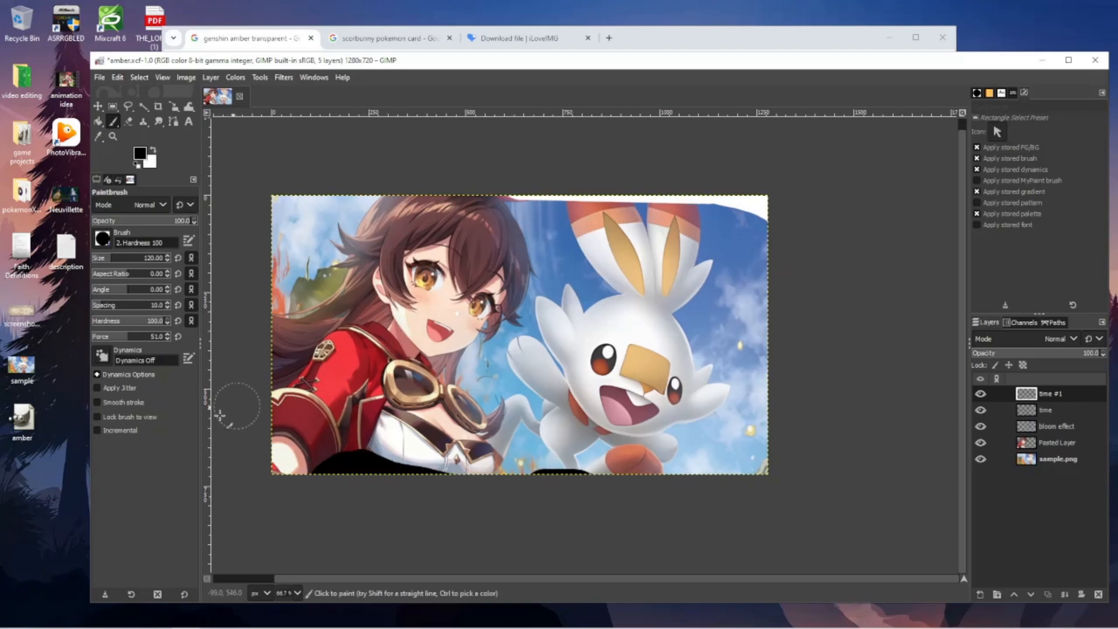
pyautogui.click(284, 77)
pyautogui.click(314, 109)
pyautogui.moveTo(120, 123)
pyautogui.mouseDown()
pyautogui.moveTo(222, 124)
pyautogui.moveTo(47, 124)
pyautogui.mouseUp()
pyautogui.click(175, 284)
pyautogui.moveTo(501, 219); pyautogui.dragTo(791, 245)
pyautogui.click(283, 77)
pyautogui.moveTo(297, 162)
pyautogui.click(450, 177)
pyautogui.click(57, 125)
pyautogui.moveTo(56, 125); pyautogui.dragTo(226, 126)
pyautogui.click(227, 285)
# Erase part of the white band along the upper edge and apply a Gaussian Blur of 74.58 to the layer
pyautogui.click(128, 121)
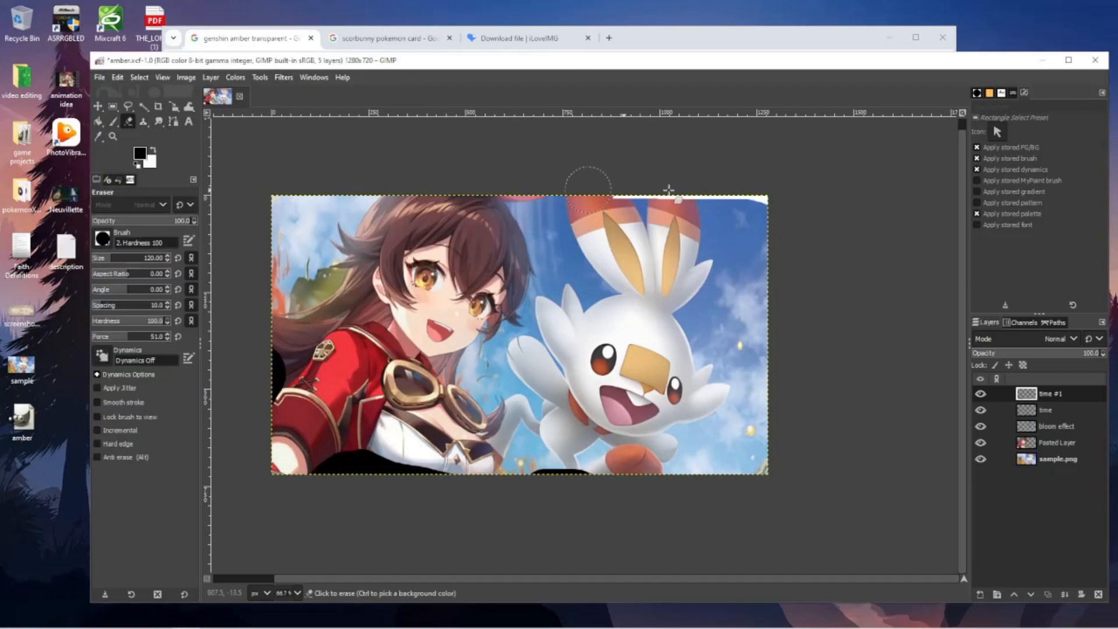
pyautogui.moveTo(574, 189); pyautogui.dragTo(757, 198)
pyautogui.click(284, 77)
pyautogui.moveTo(297, 165)
pyautogui.click(450, 177)
pyautogui.moveTo(117, 120); pyautogui.dragTo(168, 117)
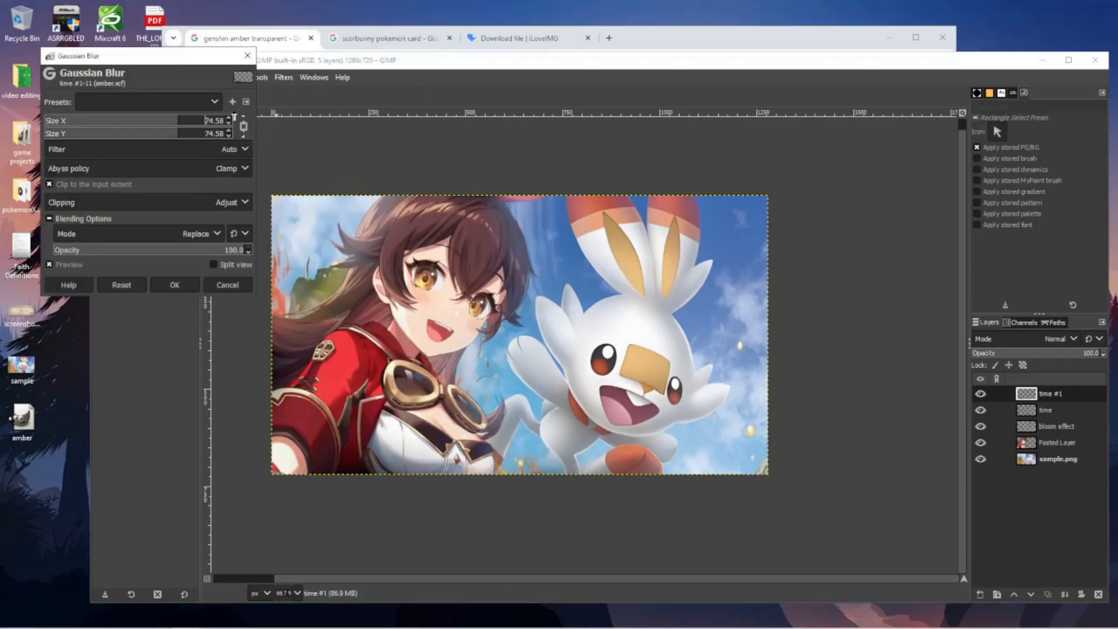
pyautogui.click(175, 285)
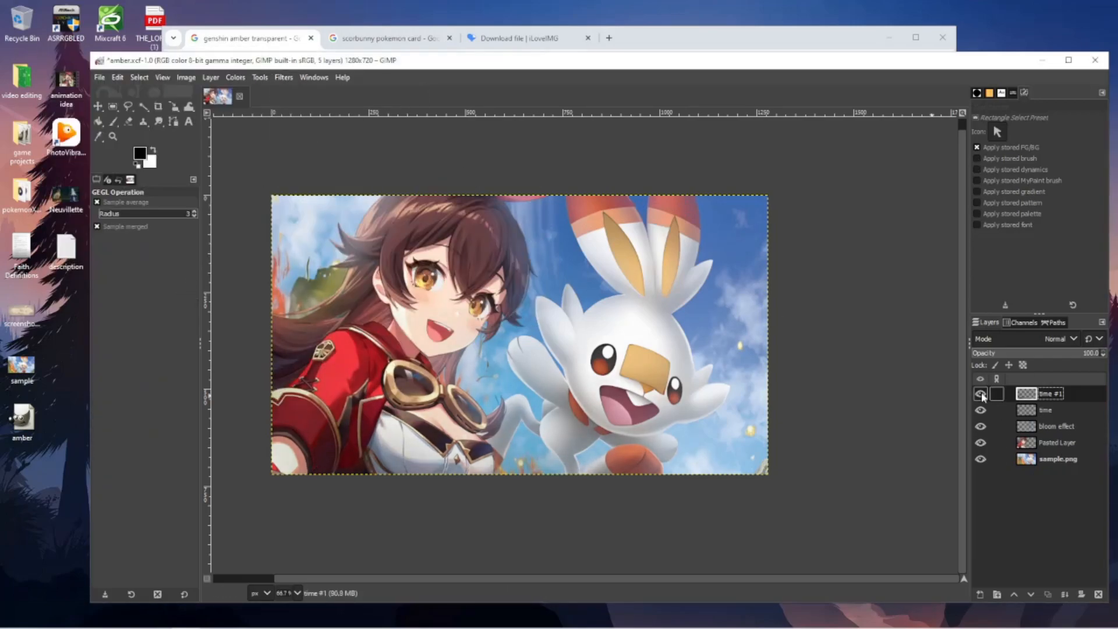
# Add a new transparent layer named "eyes" on top of the layer stack
pyautogui.click(98, 136)
pyautogui.click(980, 593)
pyautogui.write('eyes')
pyautogui.press('Return')
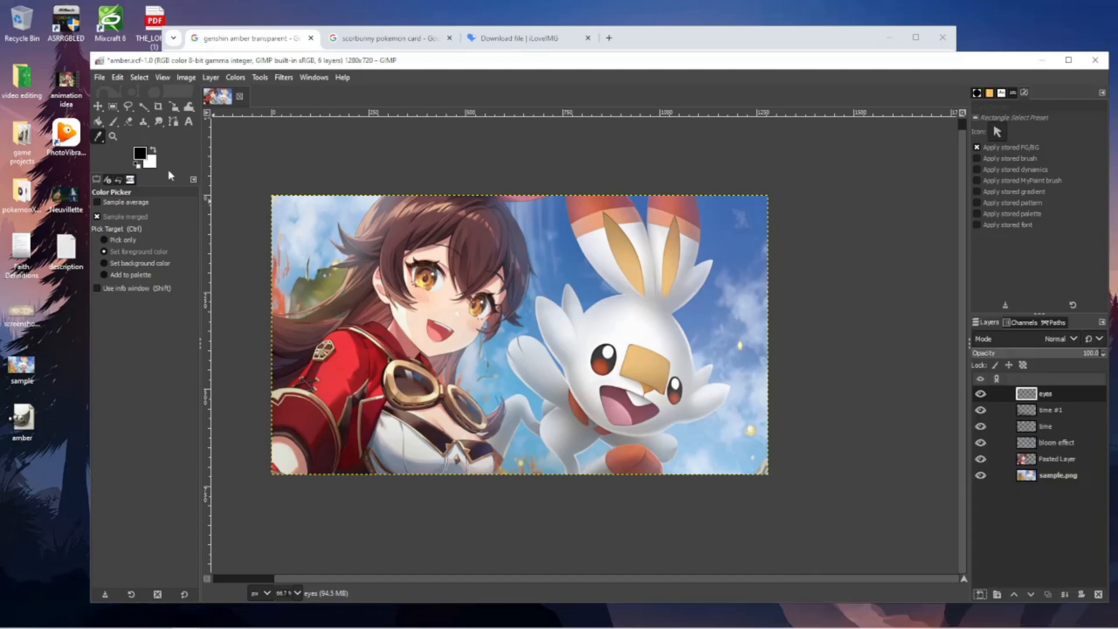
# Paint dabs of colours sampled from Amber's irises onto both of her eyes
pyautogui.scroll(4, 635, 379)
pyautogui.click(492, 331)
pyautogui.scroll(-2, 510, 356)
pyautogui.click(114, 122)
pyautogui.click(495, 341)
pyautogui.click(661, 407)
pyautogui.click(98, 136)
pyautogui.click(513, 307)
pyautogui.click(114, 122)
pyautogui.click(513, 309)
pyautogui.click(664, 378)
# Resample the eye colours and add further bright touches to the irises on the eyes layer
pyautogui.scroll(-2, 664, 379)
pyautogui.scroll(2, 532, 331)
pyautogui.click(99, 137)
pyautogui.click(444, 249)
pyautogui.click(116, 123)
pyautogui.moveTo(424, 231); pyautogui.dragTo(437, 246)
pyautogui.click(99, 136)
pyautogui.click(445, 216)
pyautogui.click(117, 123)
pyautogui.click(445, 215)
pyautogui.click(564, 283)
pyautogui.click(103, 138)
pyautogui.click(428, 237)
pyautogui.click(114, 122)
pyautogui.click(551, 305)
# Paint sampled iris colour over Scorbunny's eyes and undo the last two strokes
pyautogui.scroll(-2, 549, 318)
pyautogui.scroll(1, 524, 372)
pyautogui.moveTo(520, 372)
pyautogui.mouseDown()
pyautogui.moveTo(564, 327)
pyautogui.moveTo(568, 363)
pyautogui.mouseUp()
pyautogui.click(99, 137)
pyautogui.scroll(3, 411, 318)
pyautogui.click(553, 348)
pyautogui.click(116, 122)
pyautogui.scroll(-5, 159, 261)
pyautogui.moveTo(658, 419); pyautogui.dragTo(572, 359)
pyautogui.moveTo(710, 389); pyautogui.dragTo(724, 410)
pyautogui.hotkey('ctrl', 'z')
pyautogui.hotkey('ctrl', 'z')
# Swap the foreground and background colours and dab a white highlight on the eyes layer
pyautogui.click(153, 149)
pyautogui.click(474, 283)
pyautogui.scroll(-11, 108, 260)
pyautogui.scroll(-1, 782, 399)
pyautogui.scroll(-2, 583, 329)
# Apply a Gaussian Blur with a size of about 17.62 to the eyes layer
pyautogui.click(283, 77)
pyautogui.click(455, 170)
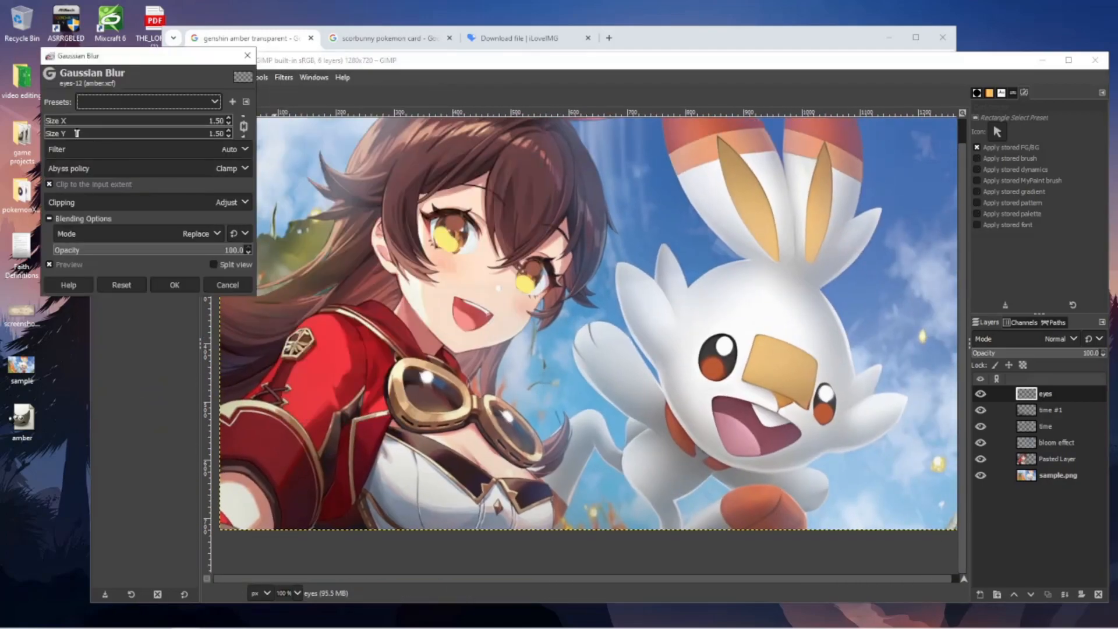
pyautogui.moveTo(71, 123); pyautogui.dragTo(82, 125)
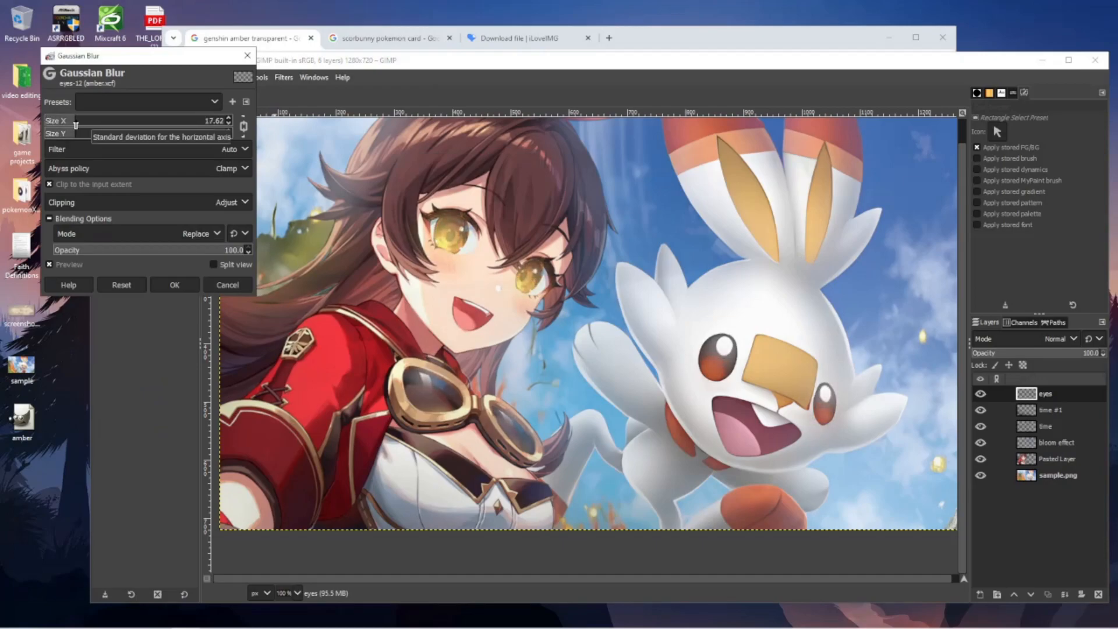
pyautogui.click(175, 285)
# Lower the eyes layer's opacity, trying 45 and settling on 35
pyautogui.scroll(-1, 333, 300)
pyautogui.moveTo(1083, 353); pyautogui.dragTo(1005, 360)
pyautogui.moveTo(1093, 359); pyautogui.dragTo(1104, 357)
pyautogui.write('45')
pyautogui.press('Return')
pyautogui.click(1067, 355)
pyautogui.write('35')
pyautogui.press('Return')
# Toggle the eyes layer's visibility to compare the image with and without the eye glow
pyautogui.click(981, 392)
pyautogui.click(981, 393)
pyautogui.click(980, 395)
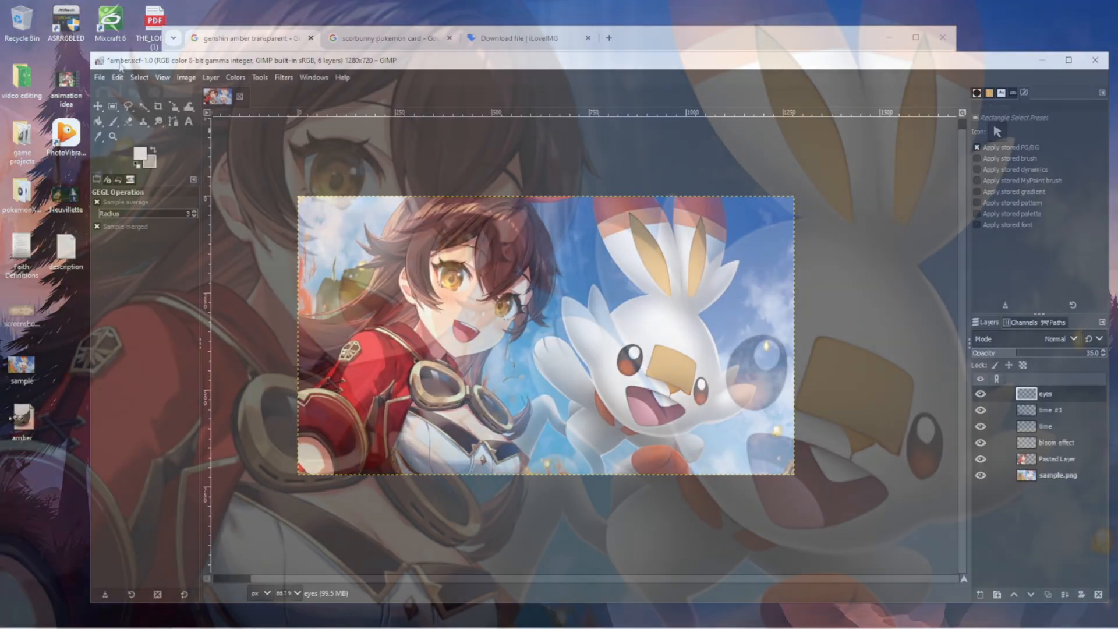